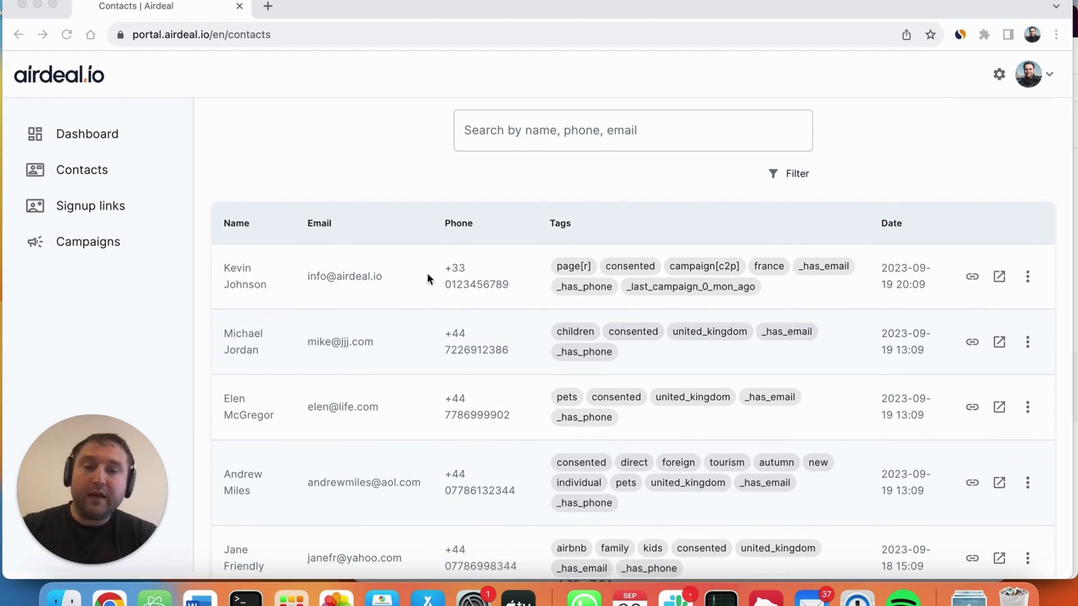
Step: Look through the contacts list and the tags assigned to each contact
scroll(422, 301, down, 3)
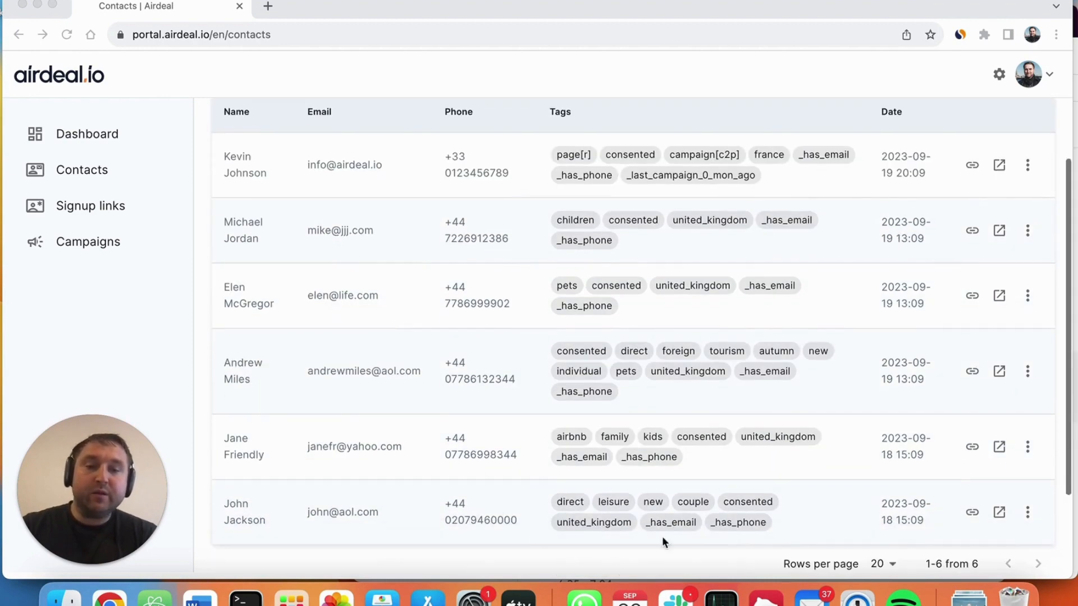
scroll(380, 341, up, 1)
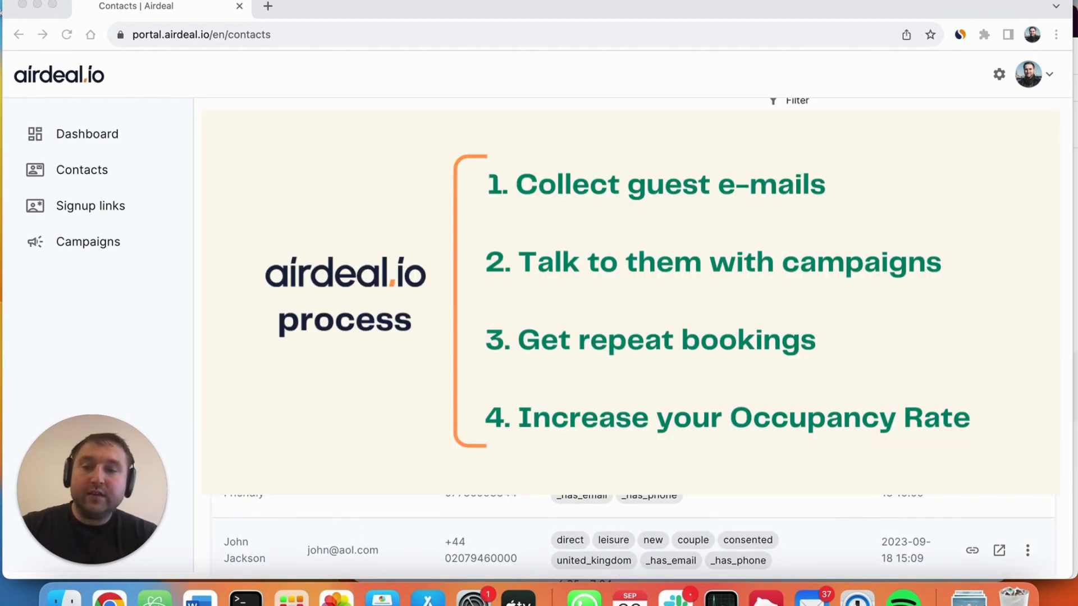
scroll(634, 337, up, 1)
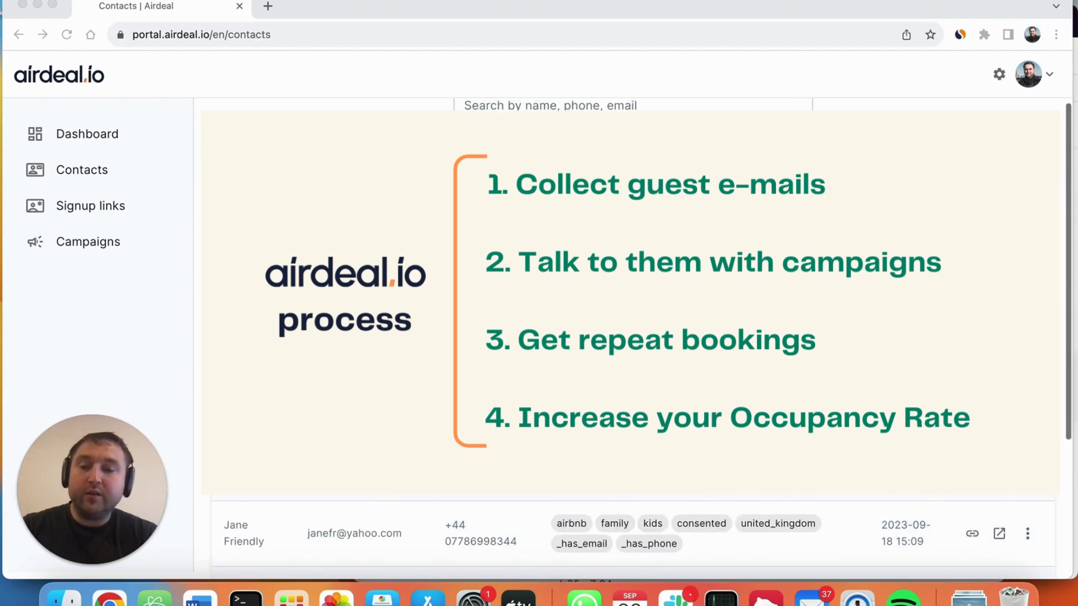
scroll(634, 337, up, 1)
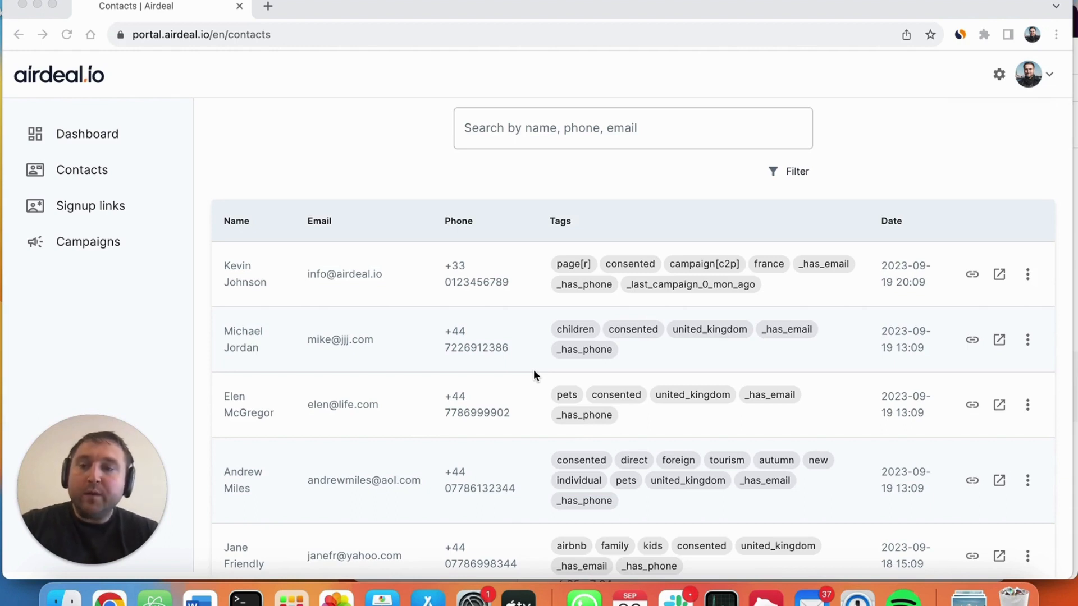
Step: Review the campaigns list and the stats of the most recent "Experience Winter at Liberty Inn" email campaign, and return to the list
click(97, 246)
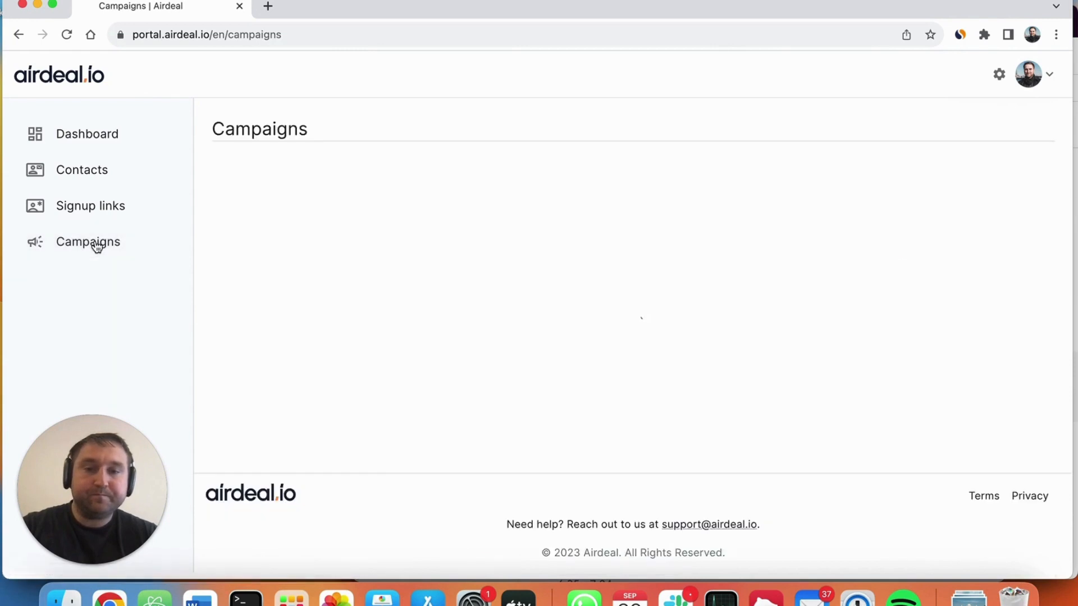
scroll(603, 349, down, 2)
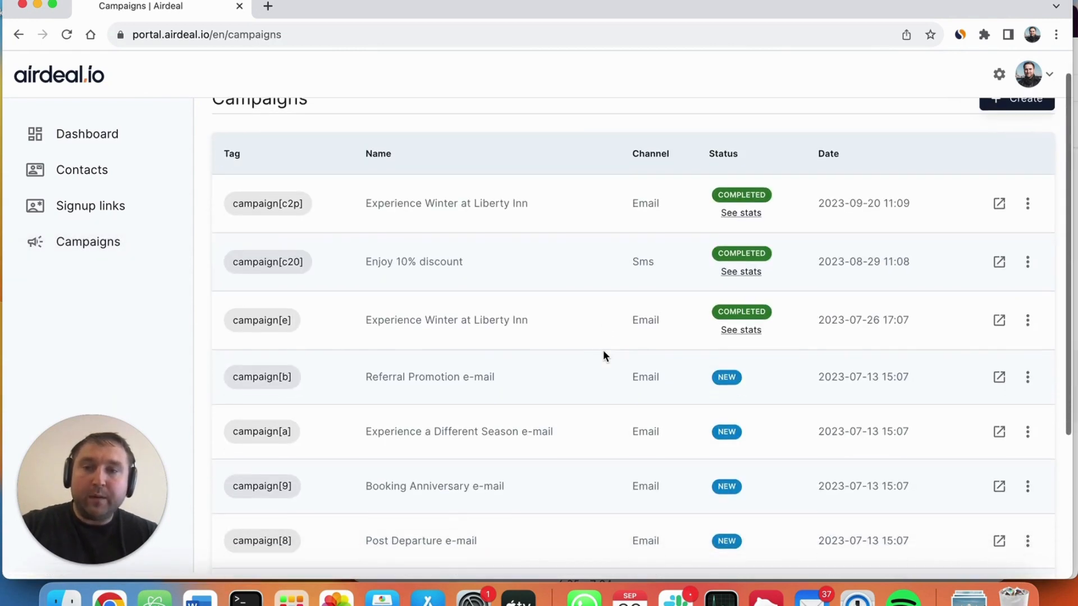
scroll(602, 345, up, 1)
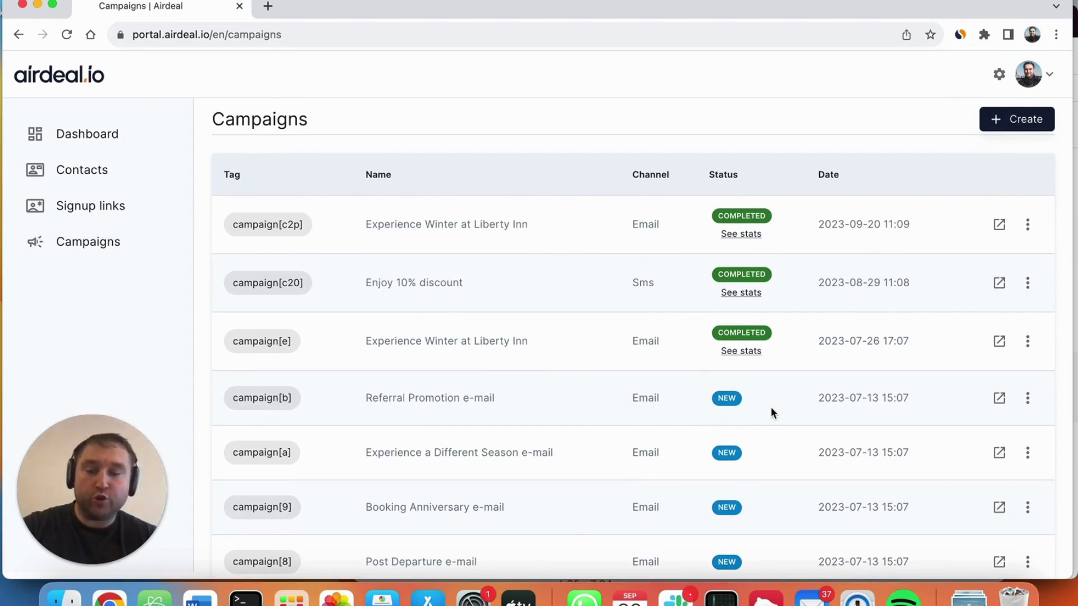
scroll(540, 392, up, 1)
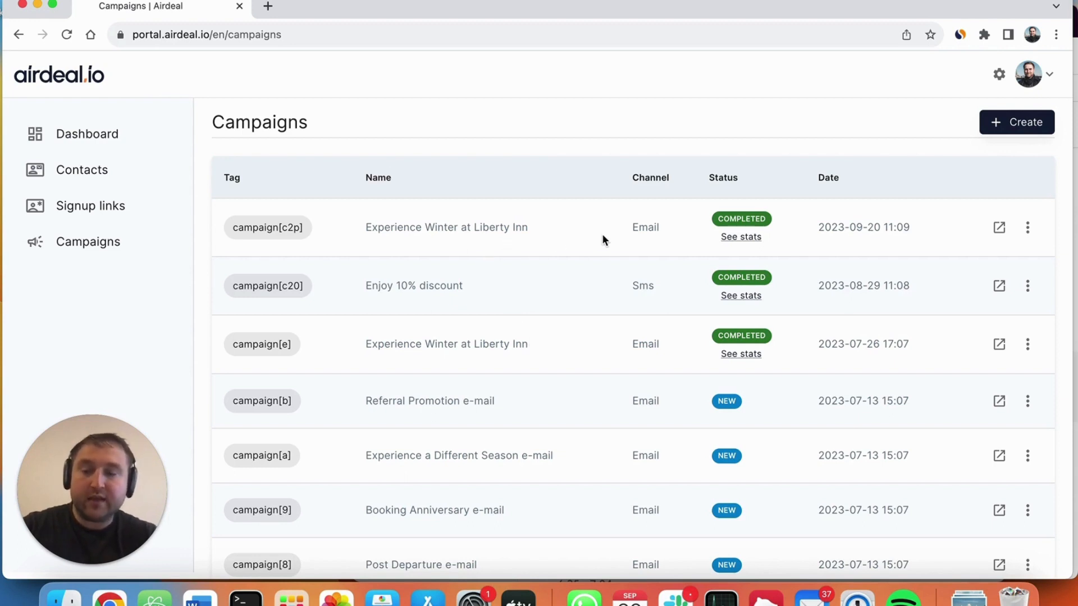
click(740, 238)
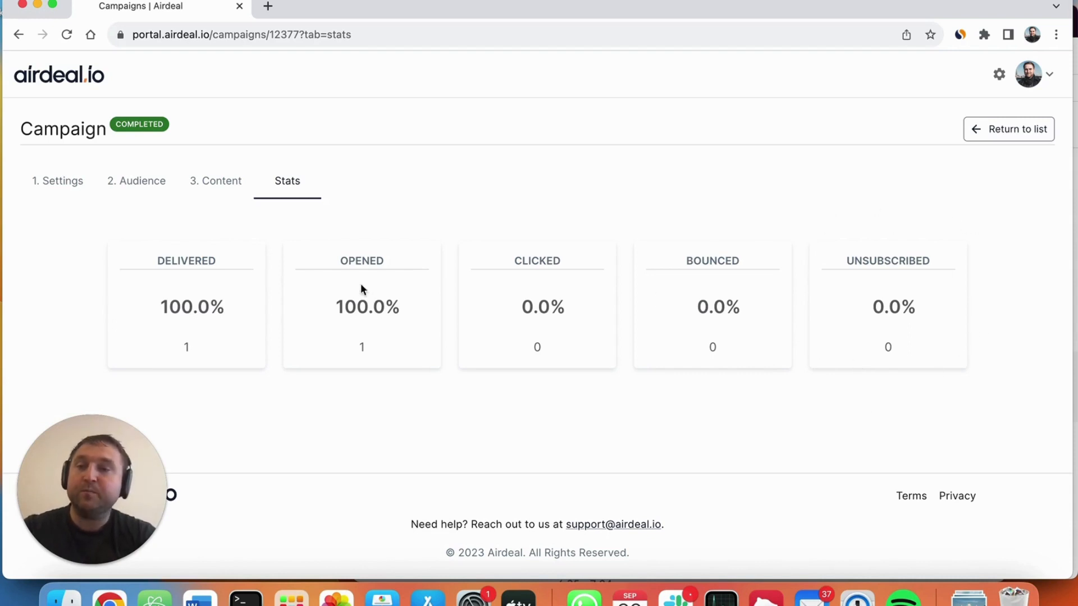
click(1018, 132)
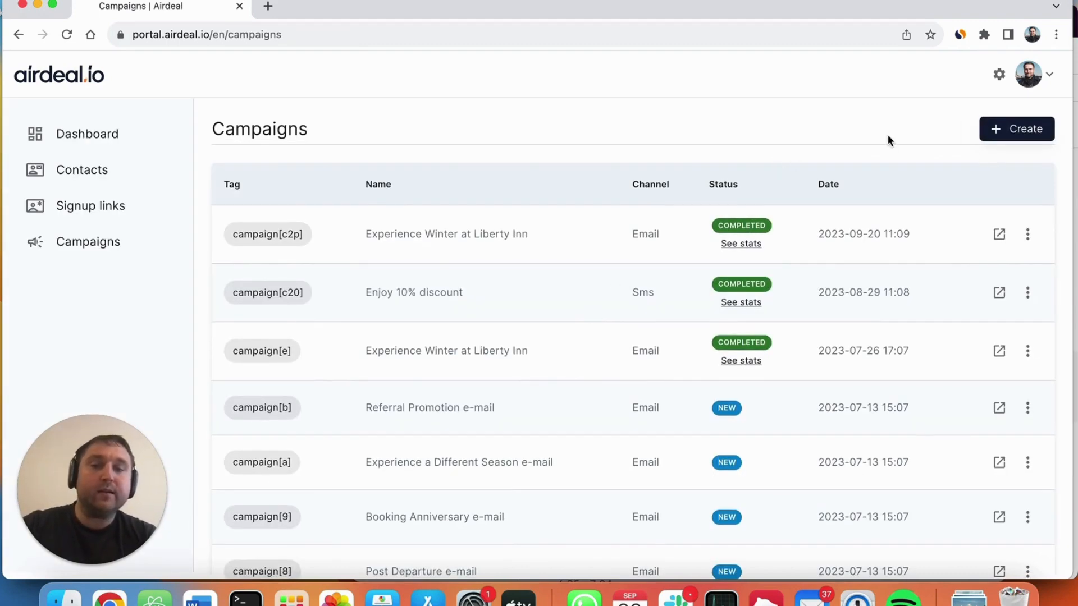
Step: Start a new campaign, try the Sms channel, and set the channel back to Email
click(1023, 136)
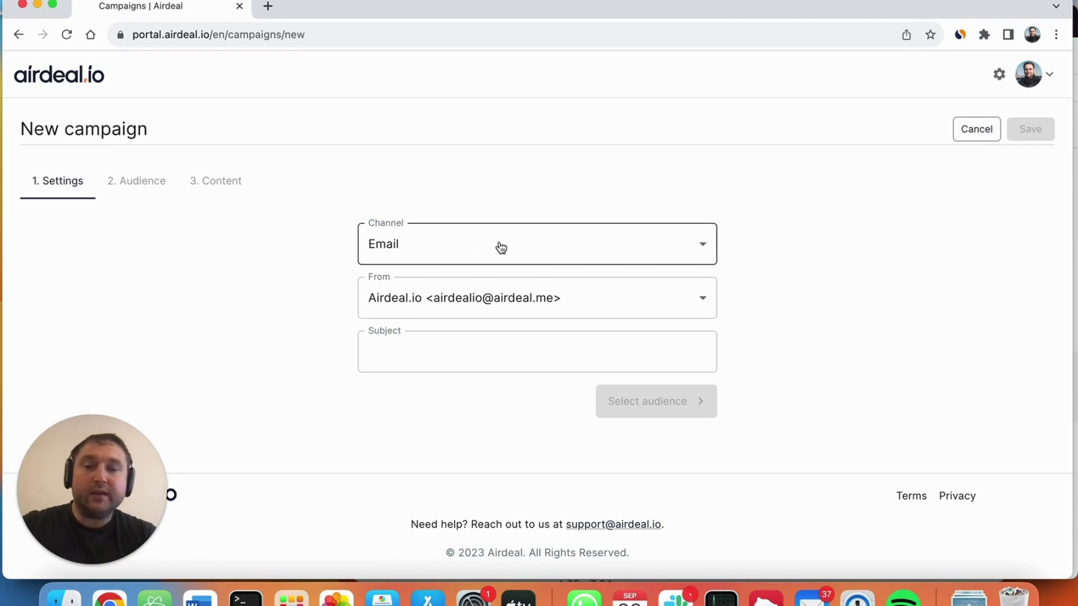
click(702, 245)
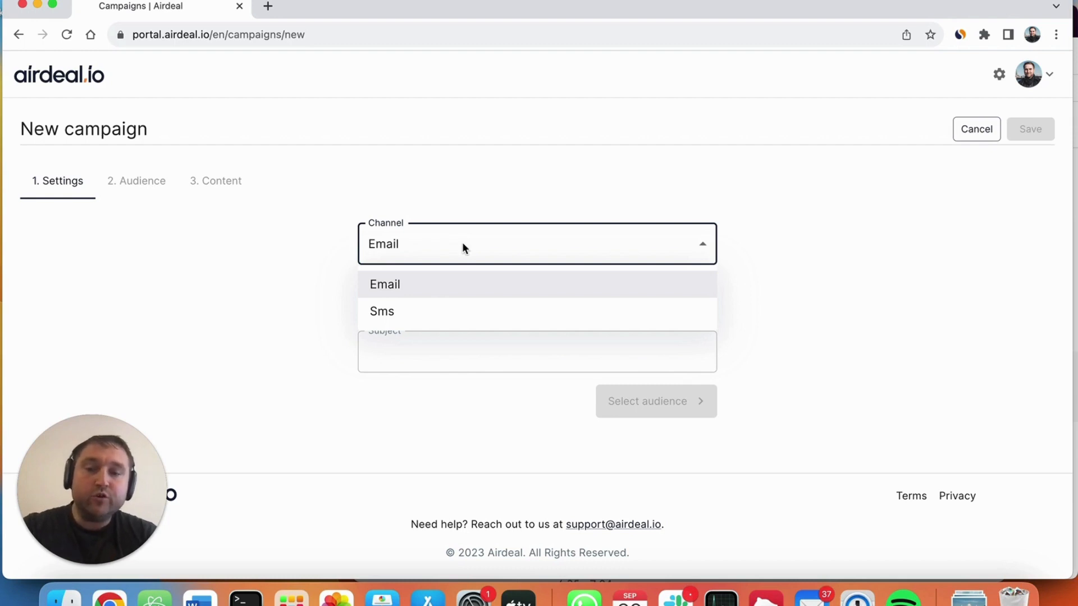
click(379, 306)
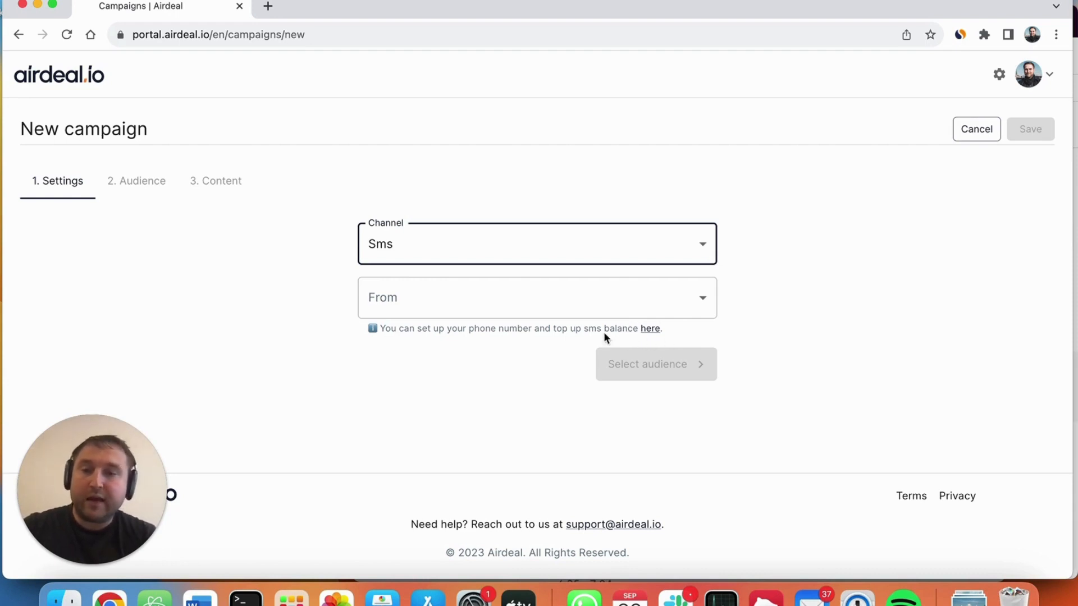
click(569, 243)
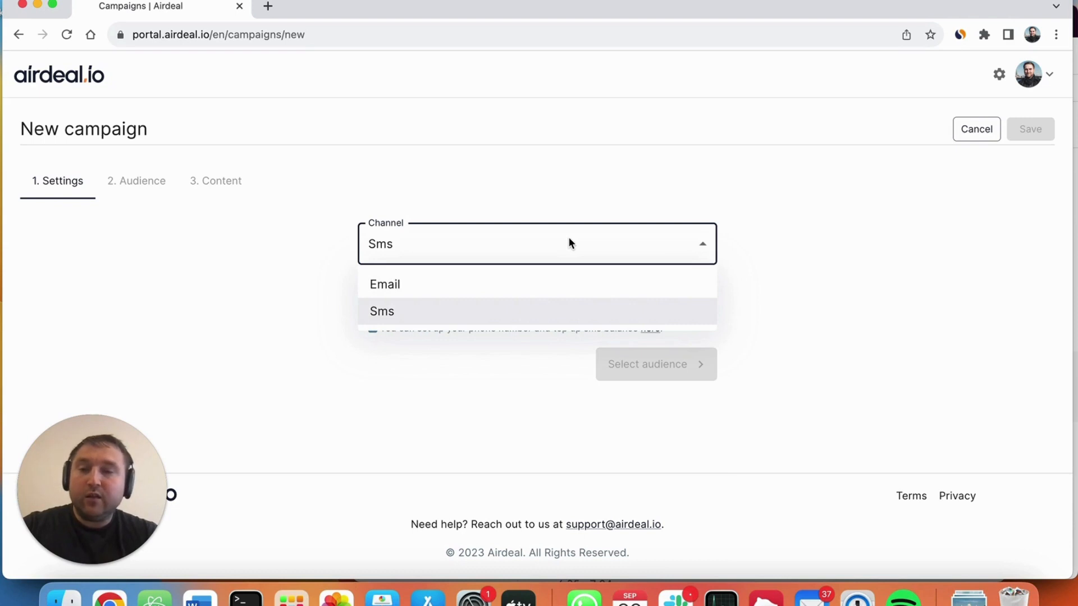
click(407, 289)
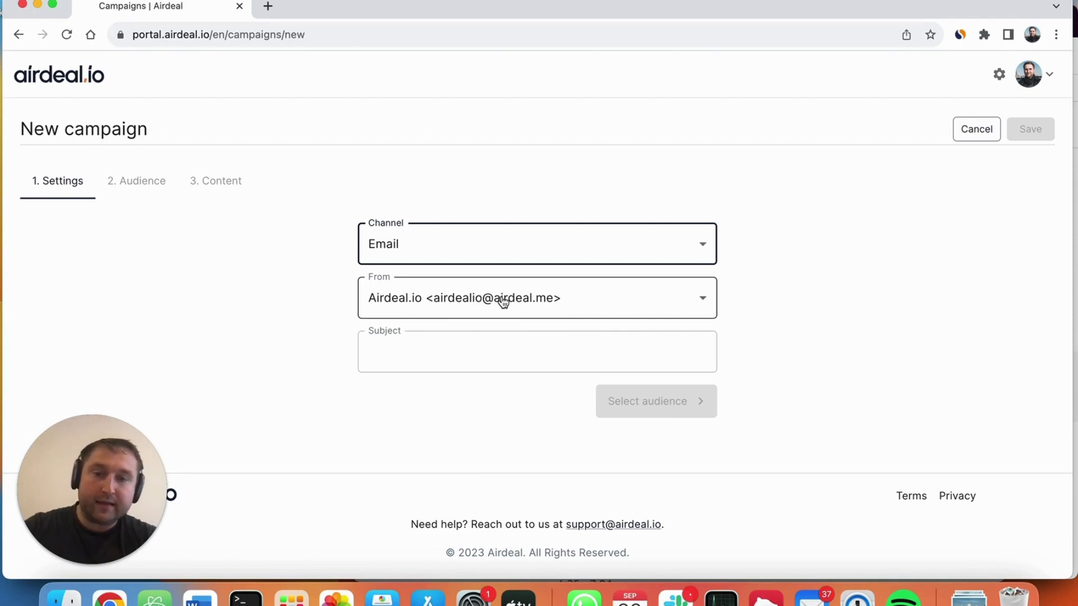
Step: Set the campaign subject to "Experience Winter at Liberty Inn" and proceed to the audience selection
click(384, 362)
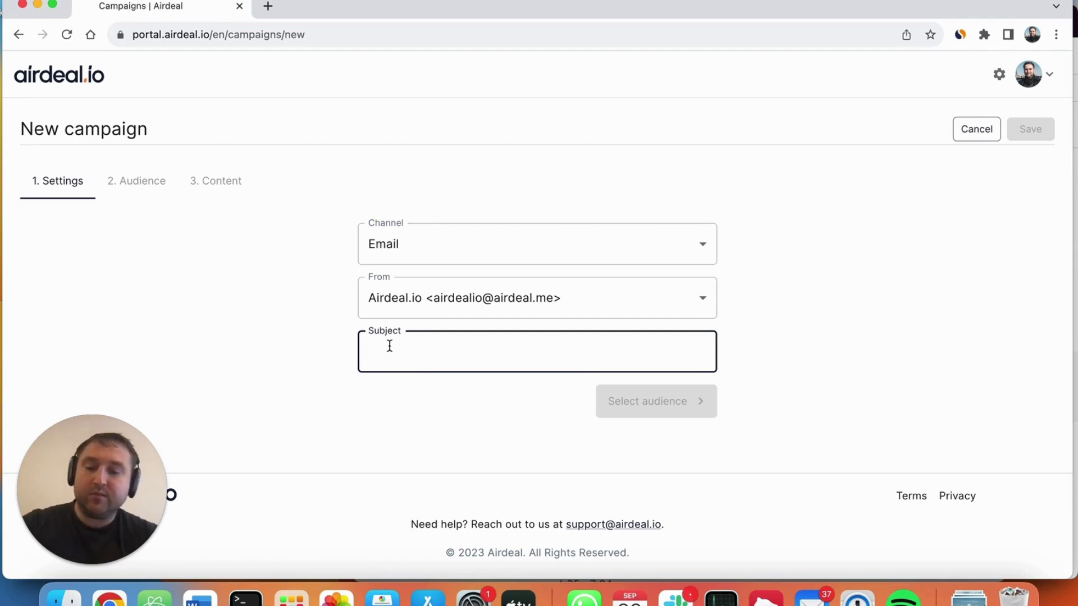
text(Experience)
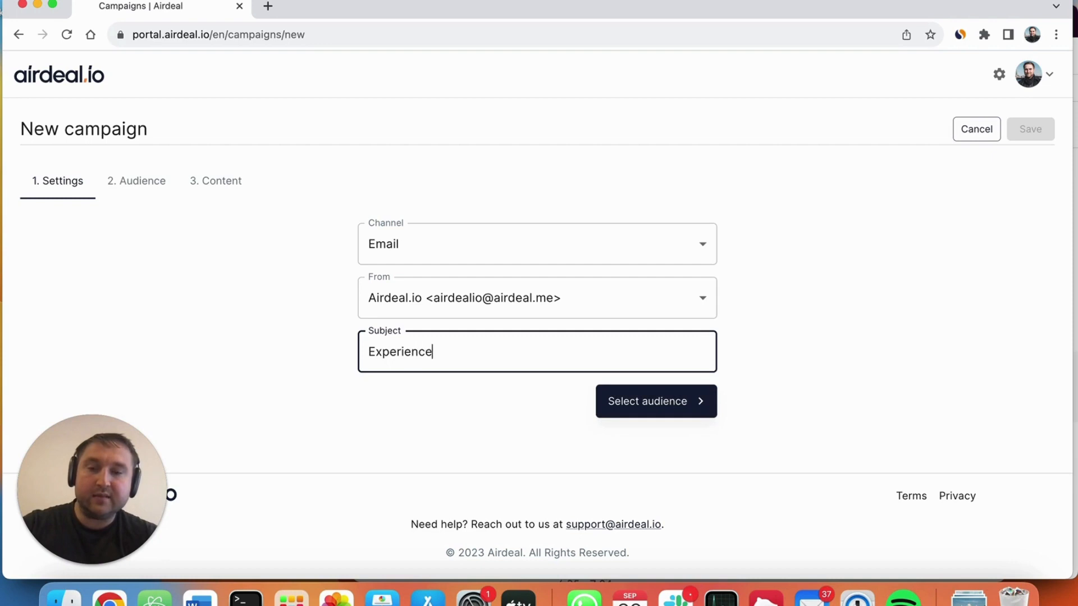
text( Winter at )
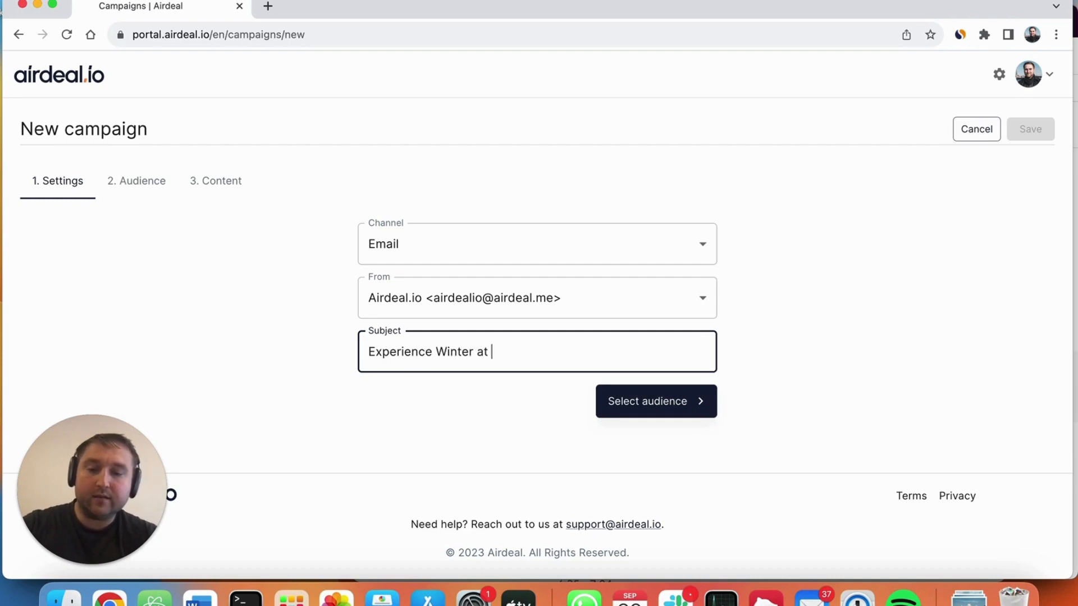
text(Liberty Inn)
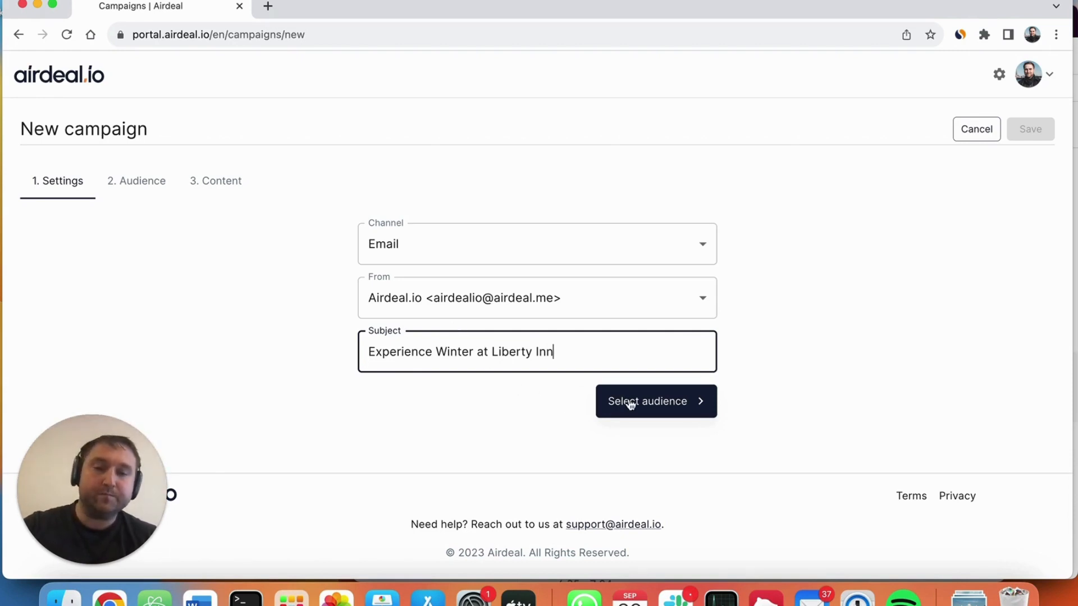
click(665, 404)
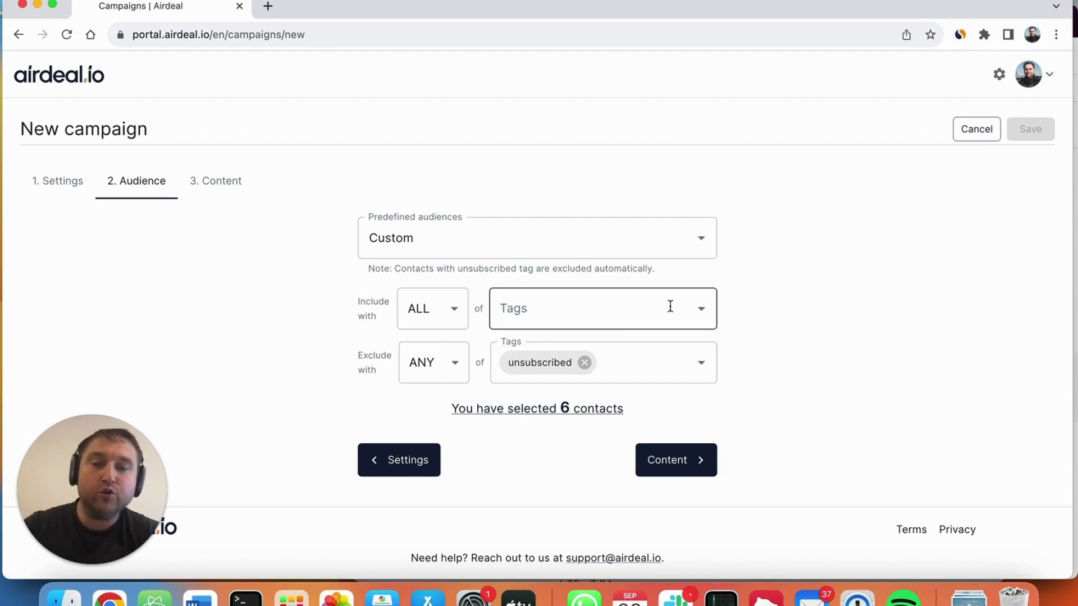
Step: Examine the tags available for including contacts in the campaign audience
click(700, 306)
scroll(611, 404, down, 10)
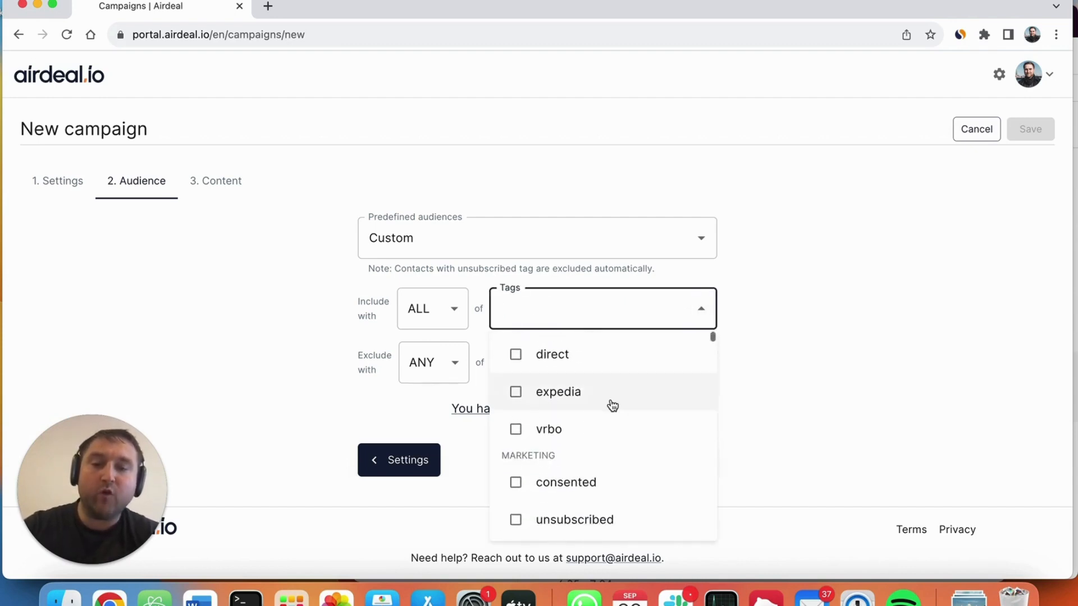
scroll(613, 405, down, 5)
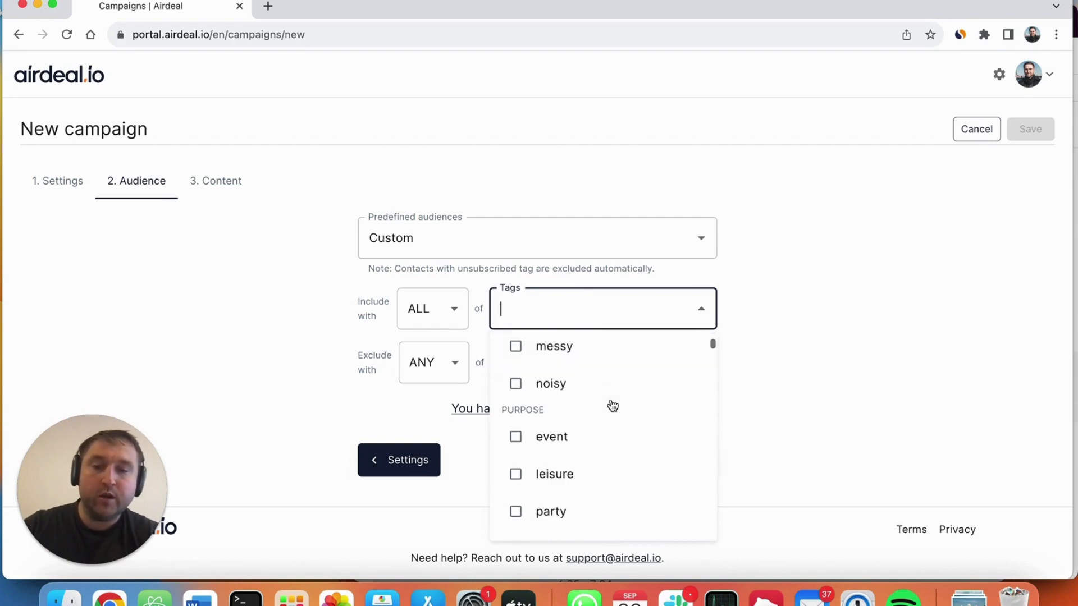
click(774, 366)
Step: Examine the predefined audiences offered for the campaign without choosing a different one
click(561, 239)
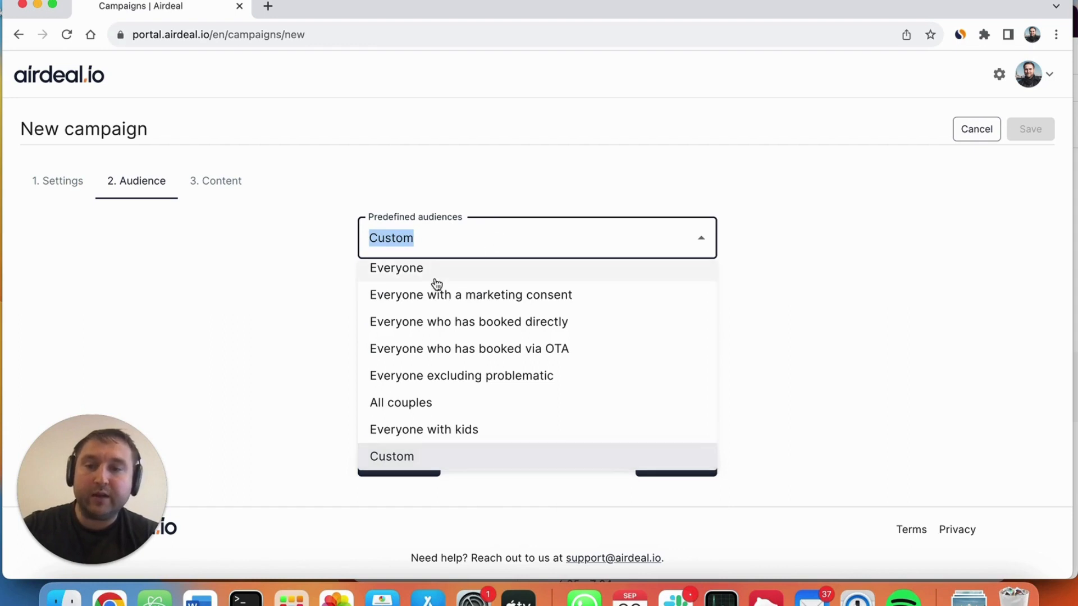
scroll(433, 284, up, 1)
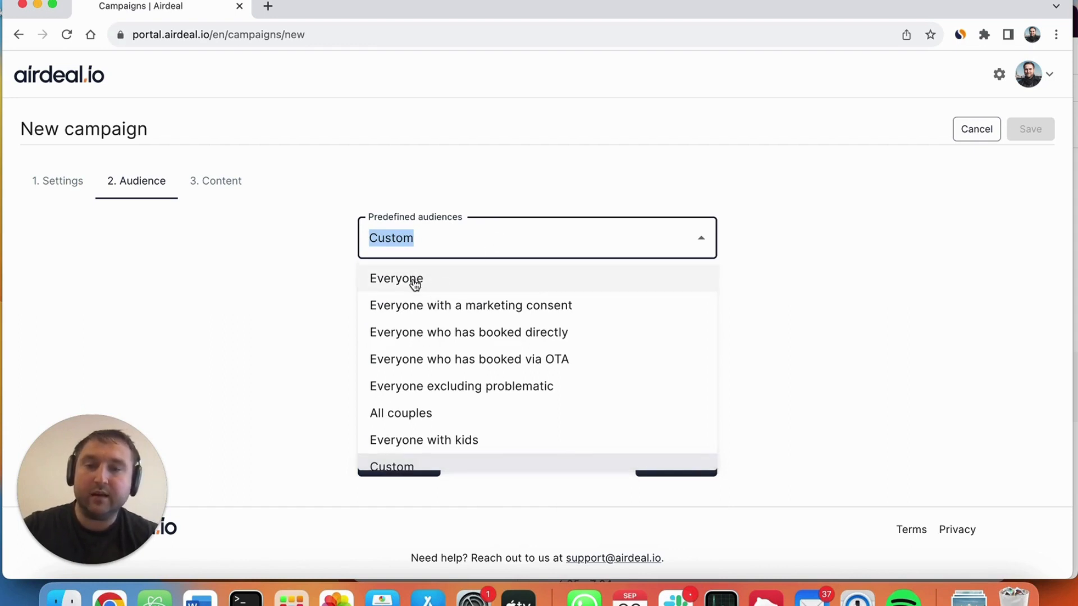
scroll(421, 292, down, 1)
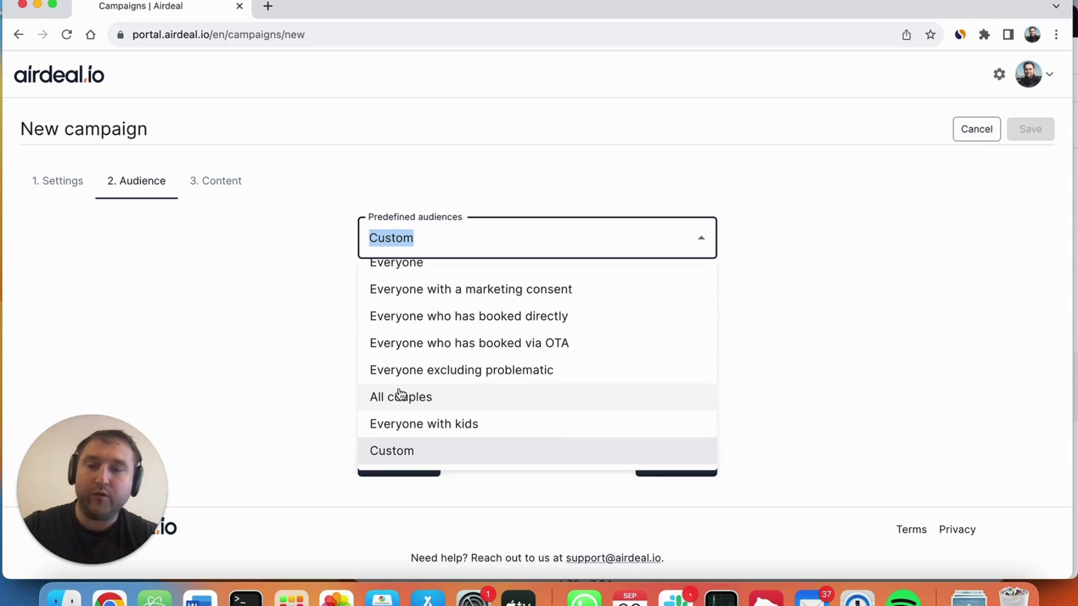
scroll(471, 394, down, 1)
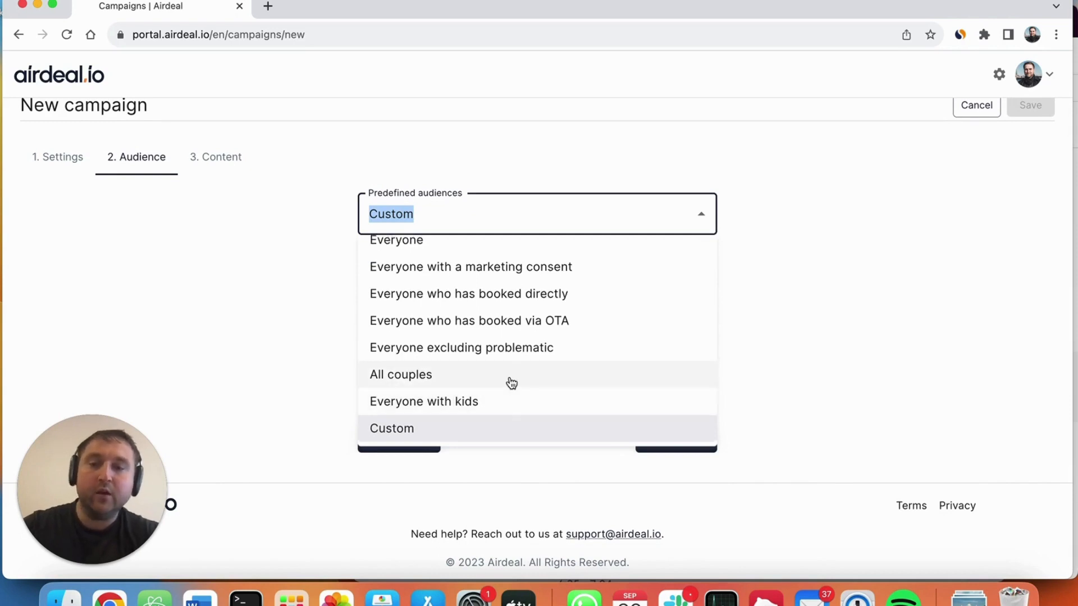
scroll(494, 373, up, 1)
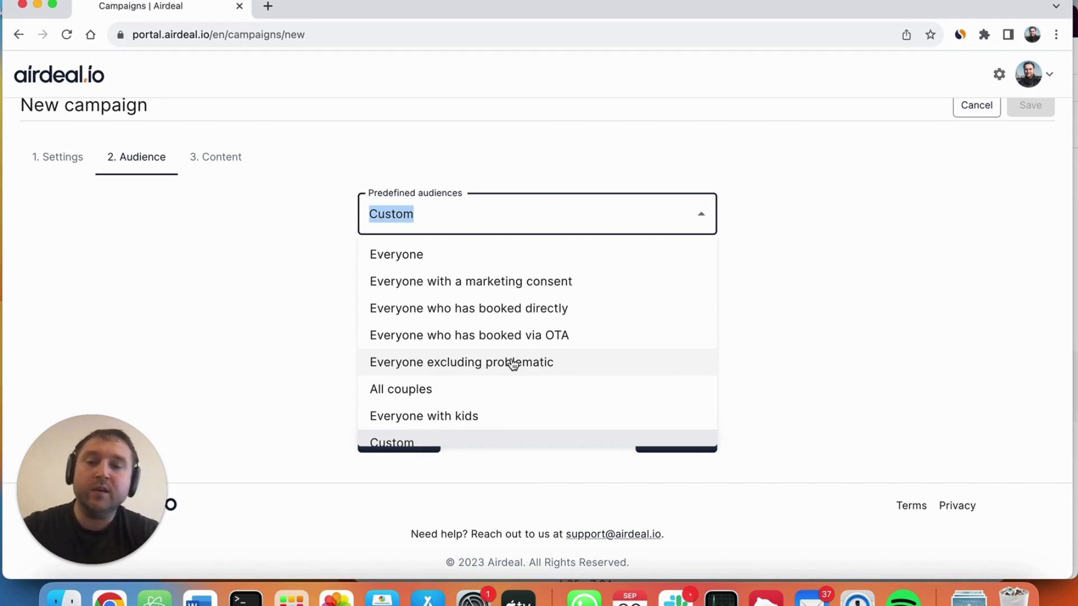
click(767, 309)
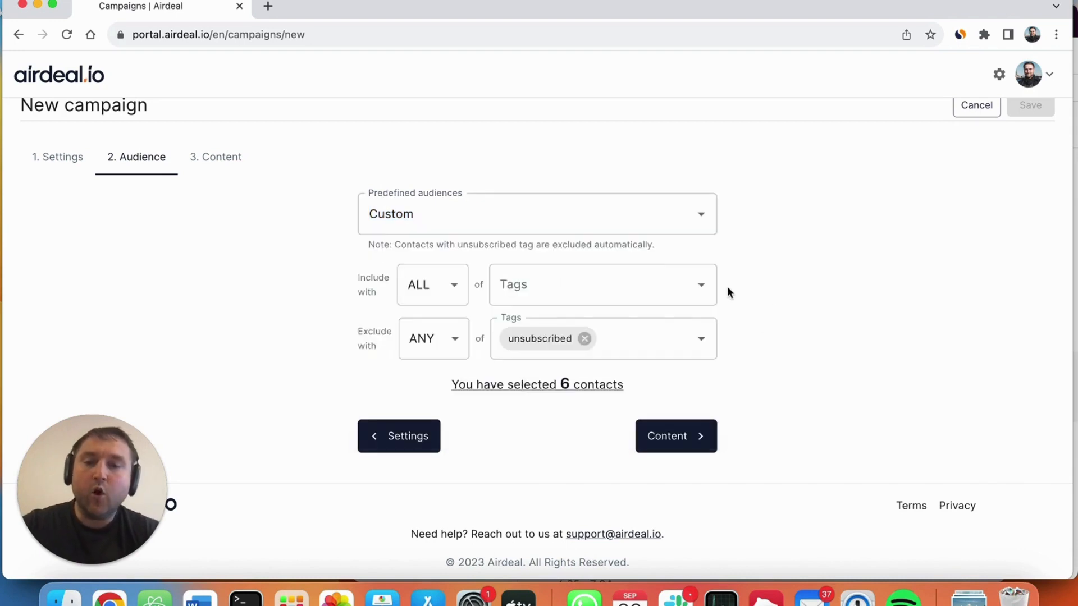
Step: Limit the custom audience to contacts with the country tag "france"
click(537, 287)
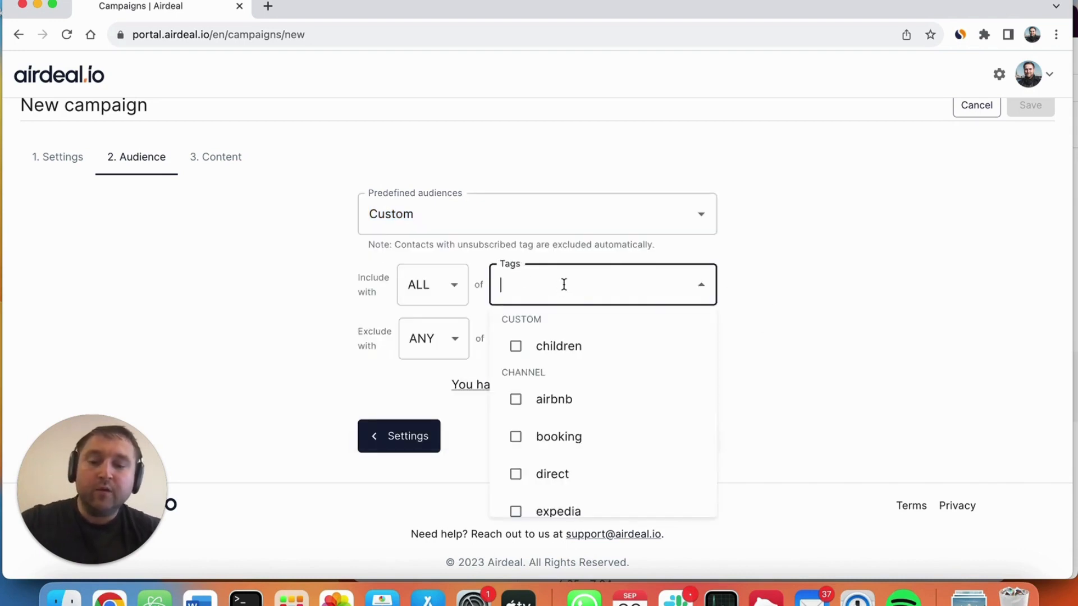
text(fra)
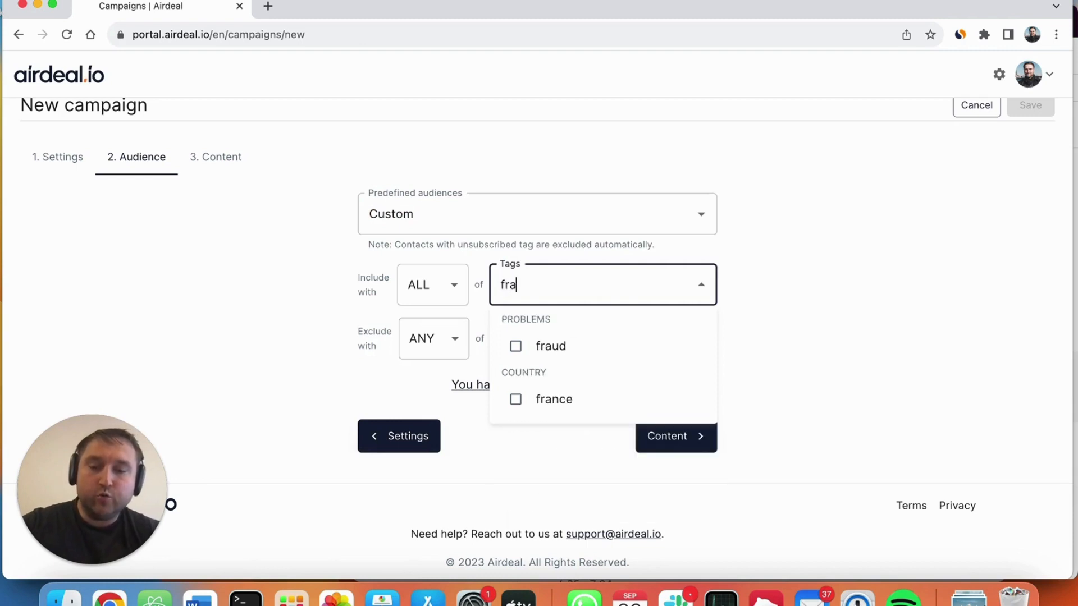
click(570, 400)
click(771, 328)
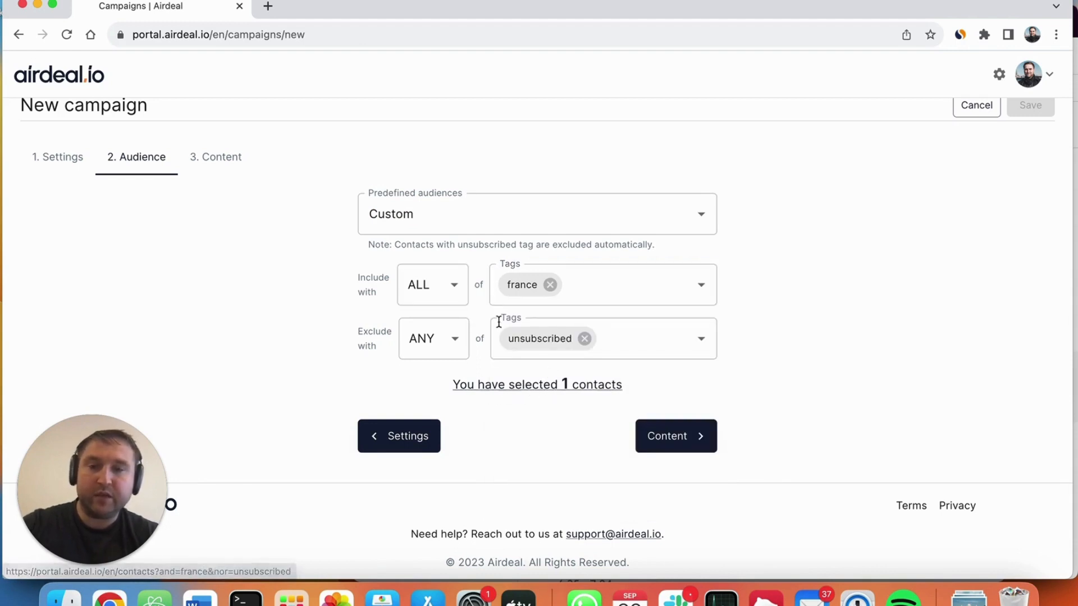
Step: Check which contacts match the selected audience, return to the new campaign, and proceed to its content
click(515, 385)
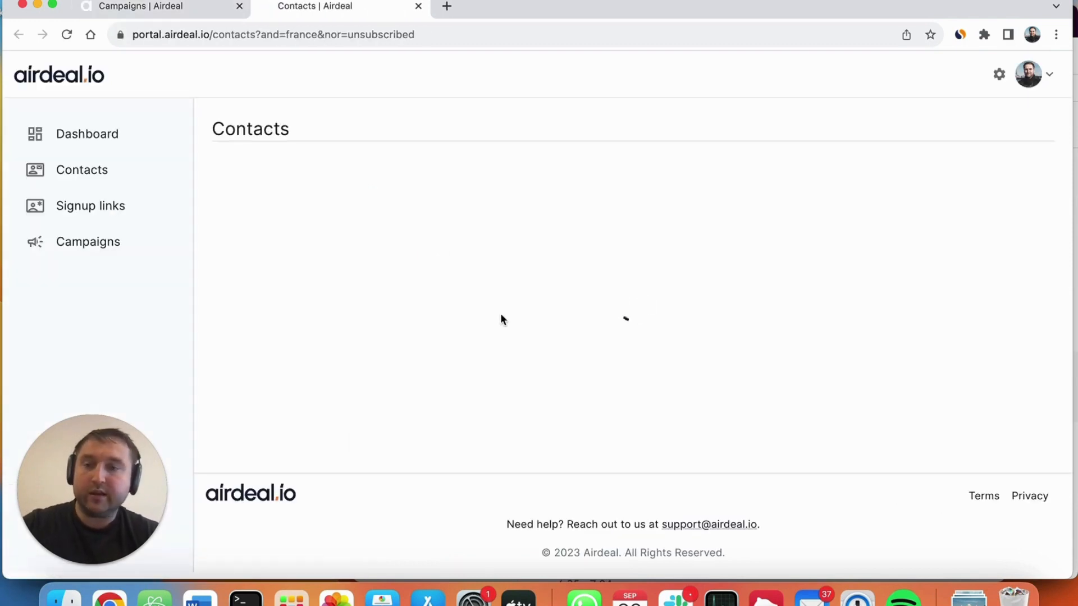
scroll(385, 260, down, 3)
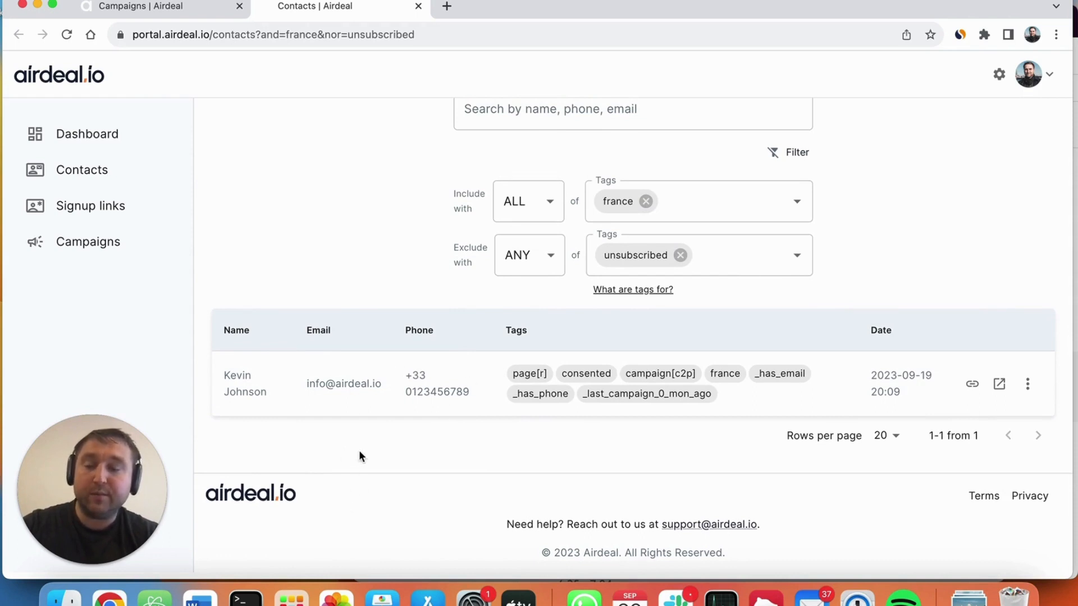
click(177, 6)
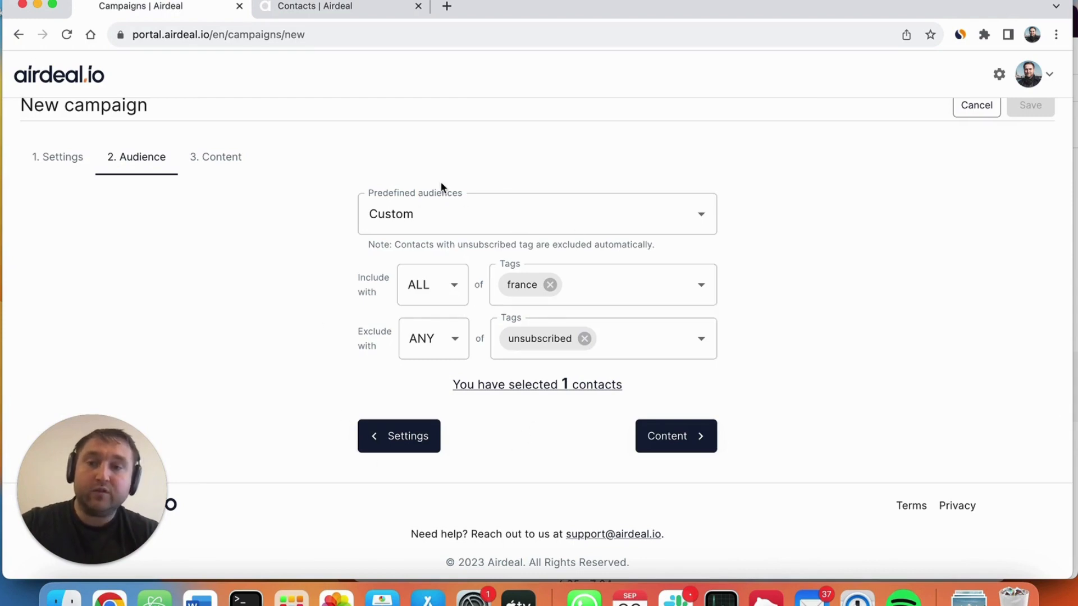
click(685, 437)
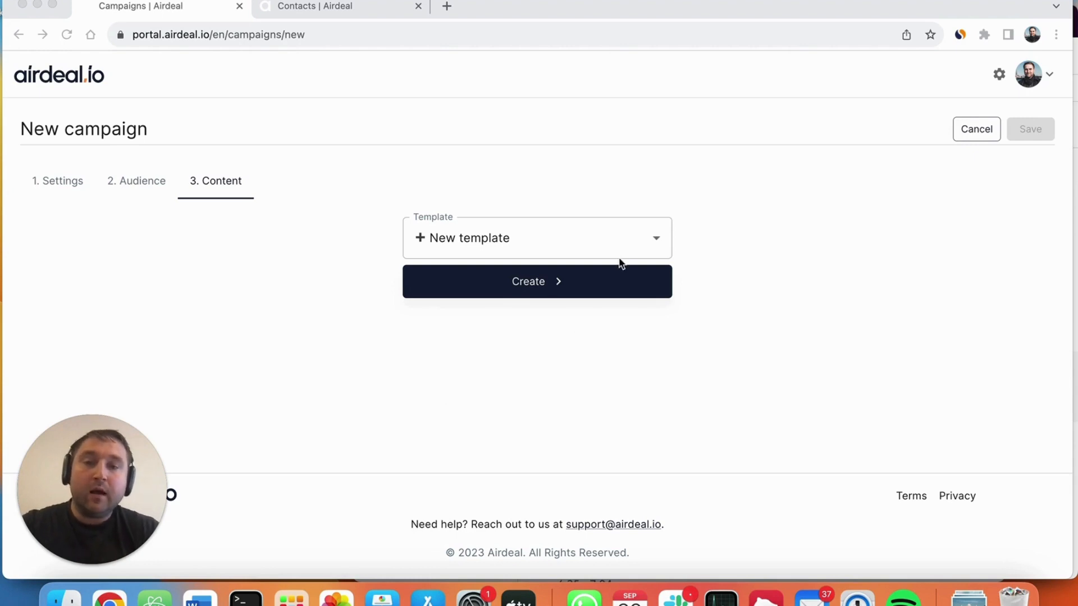
Step: Preview the "Family time" template for the campaign content
click(656, 235)
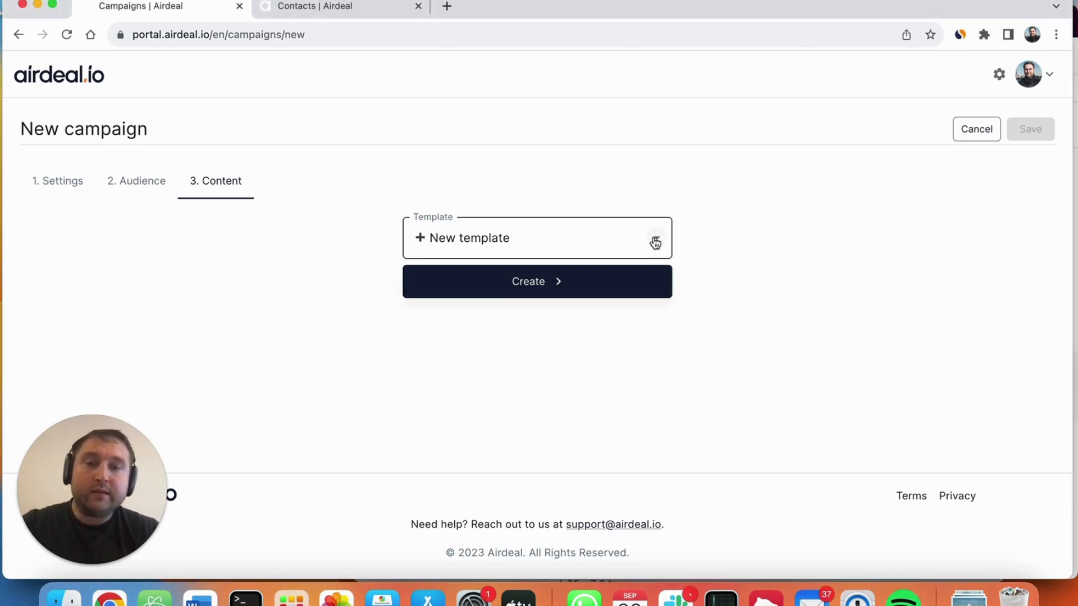
click(655, 243)
scroll(556, 350, down, 5)
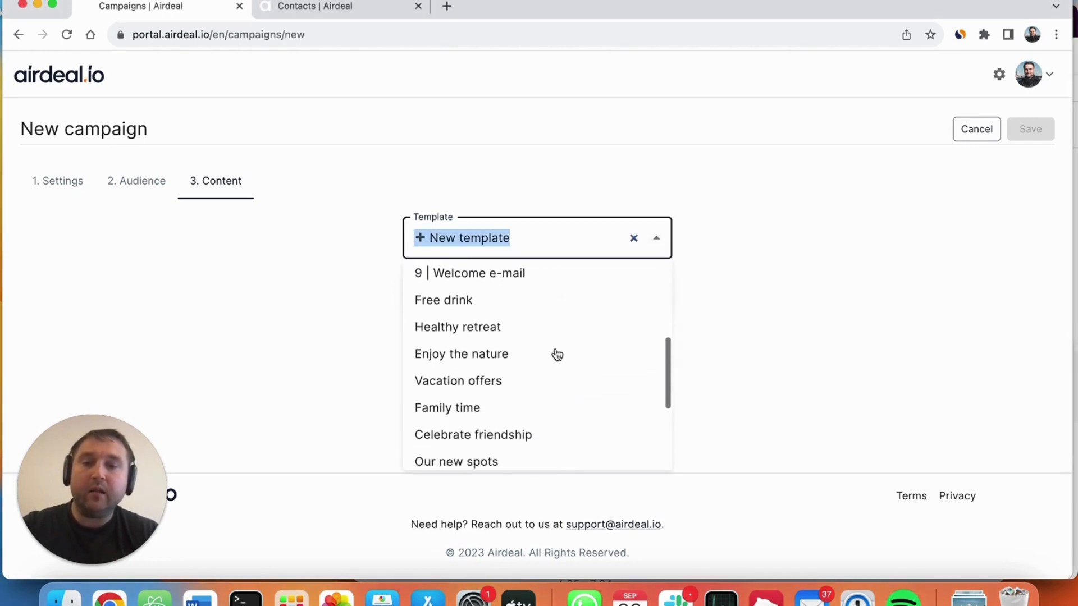
scroll(556, 354, down, 2)
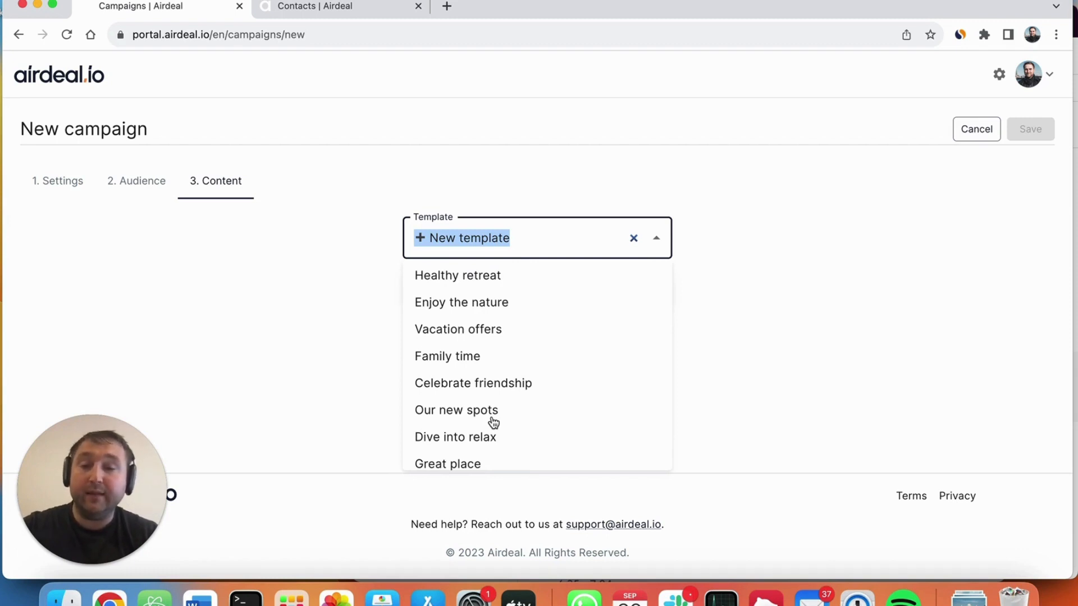
click(467, 357)
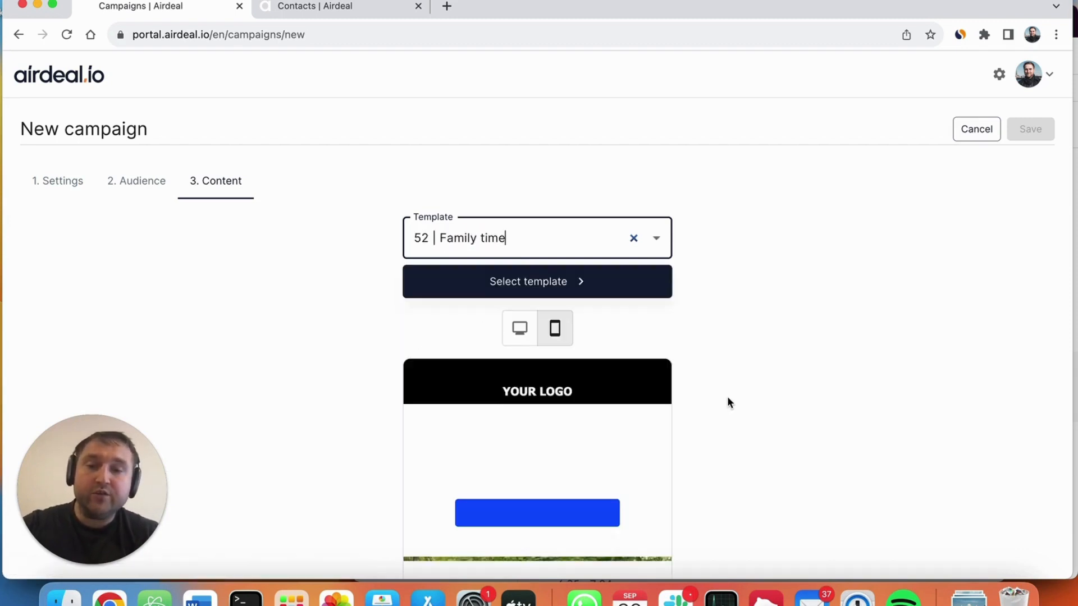
scroll(727, 402, down, 4)
scroll(728, 402, up, 3)
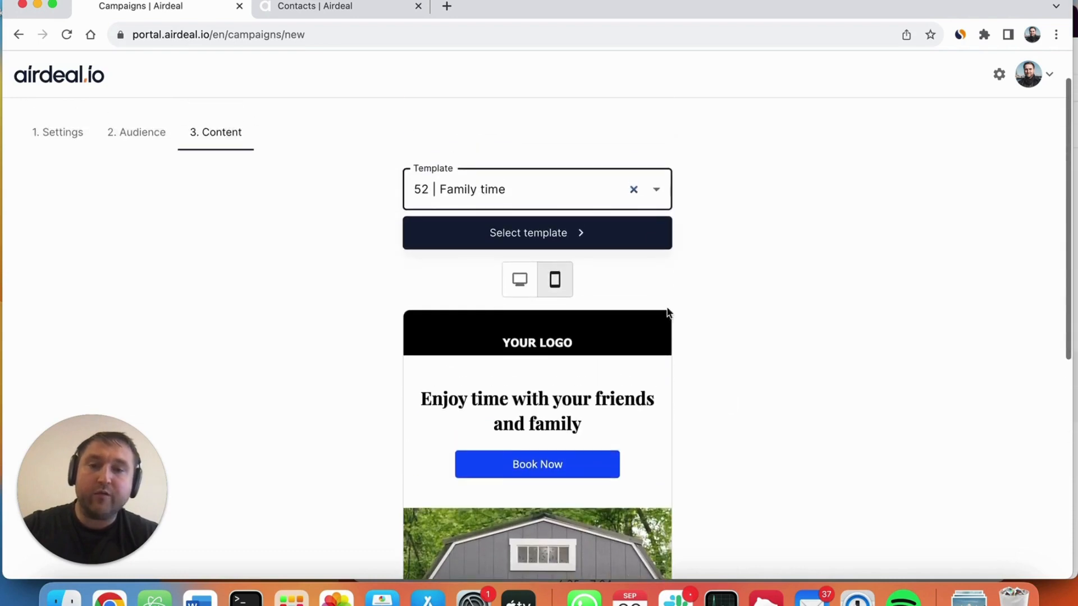
Step: Preview the "Dive into relax" template for the campaign content instead
click(657, 191)
scroll(529, 313, down, 6)
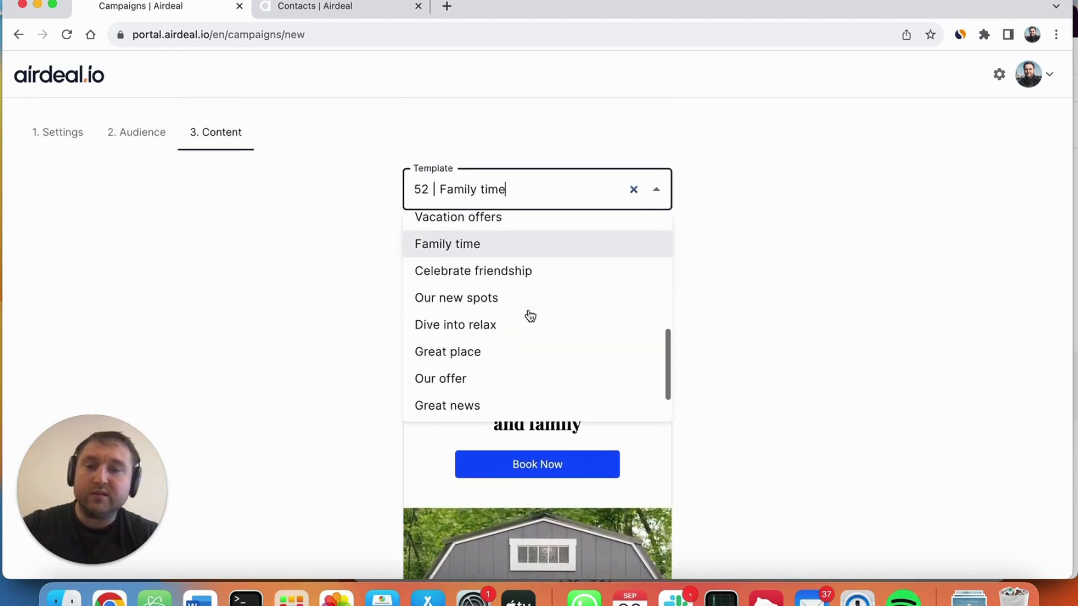
click(481, 324)
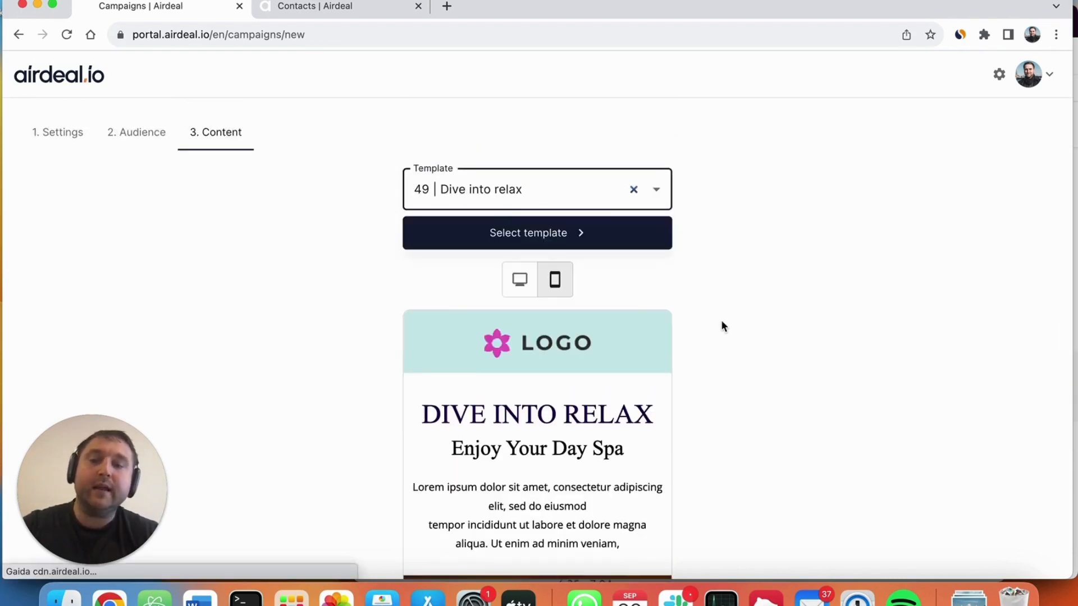
scroll(721, 322, down, 5)
scroll(722, 322, up, 6)
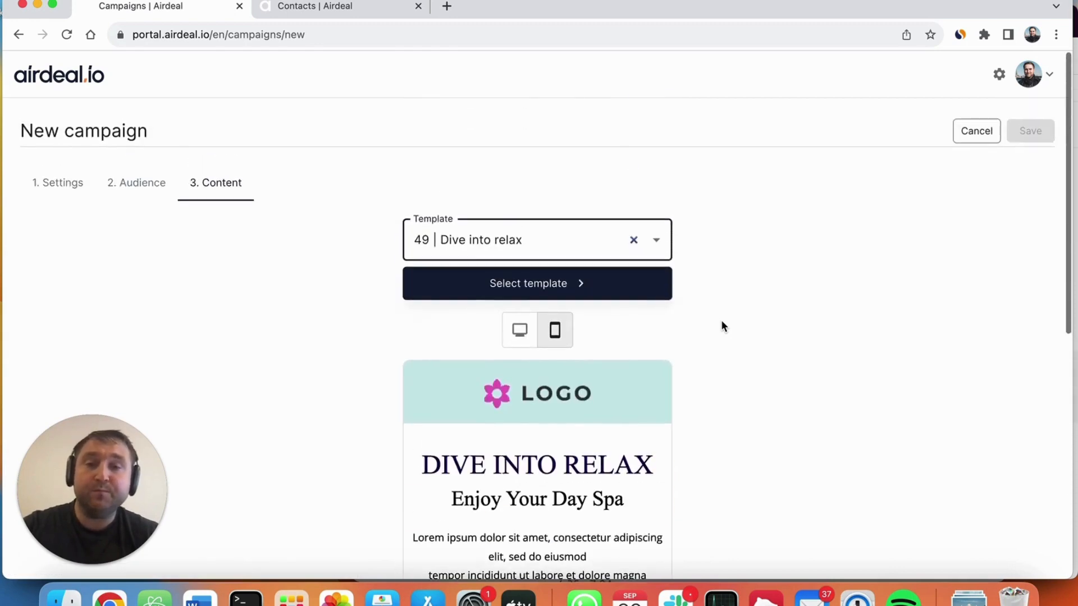
Step: Choose the template "13 | Experience a Different Season e-mail" for the campaign content
click(657, 241)
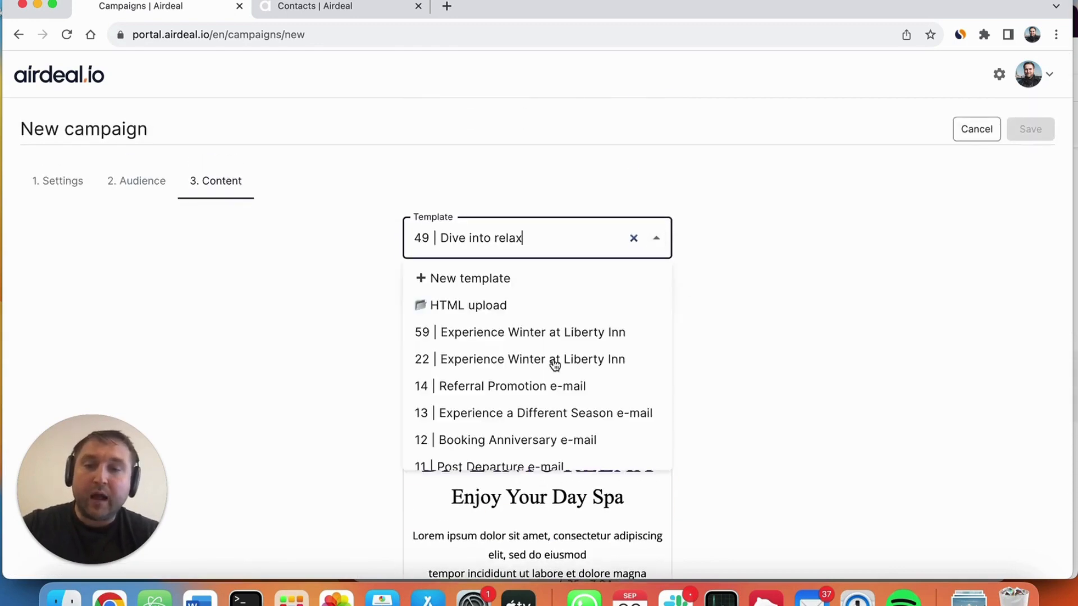
scroll(554, 364, down, 10)
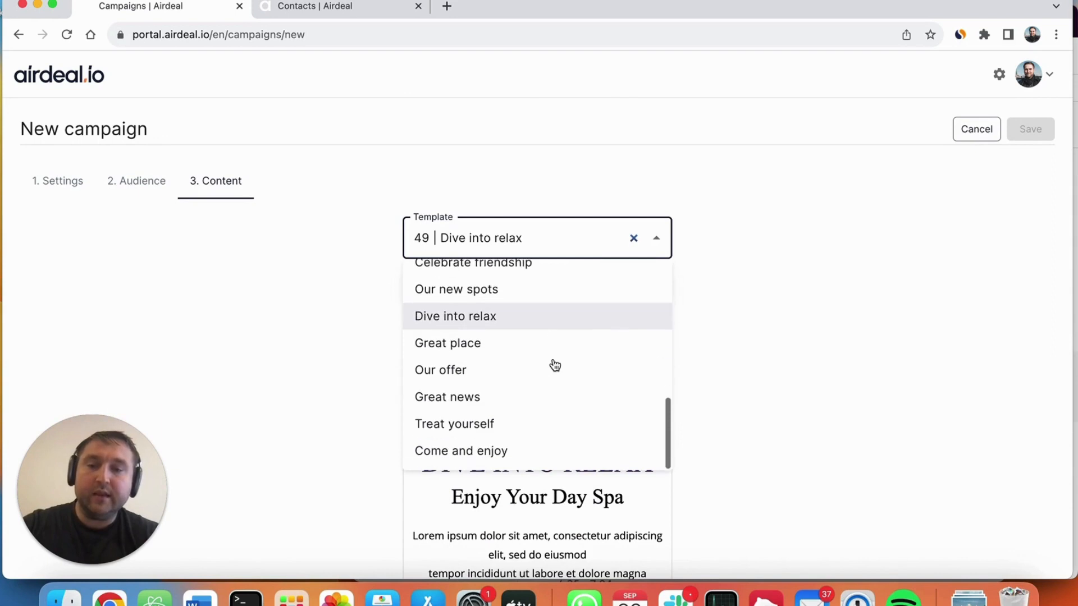
scroll(555, 365, up, 8)
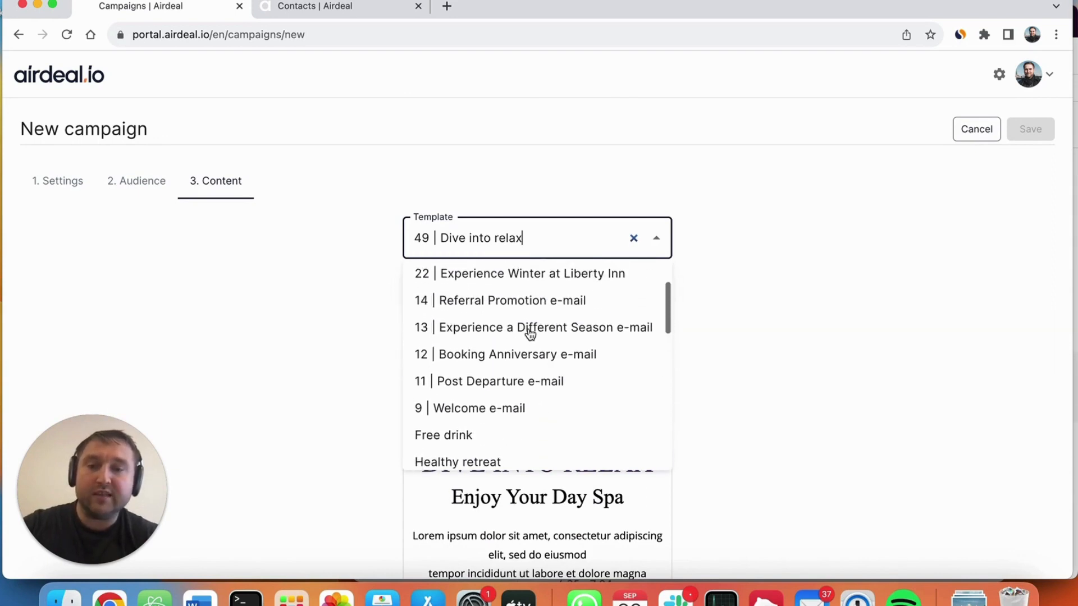
click(530, 331)
Step: Examine the whole mobile preview of the seasonal e-mail template, from its winter heading to the closing booking section
scroll(871, 306, down, 3)
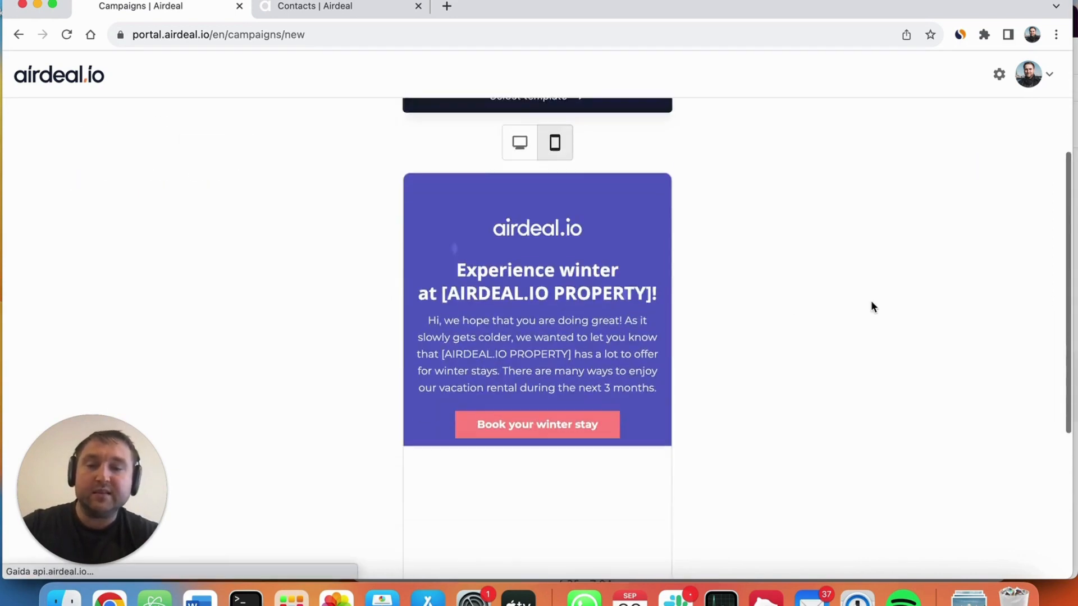
scroll(871, 302, down, 1)
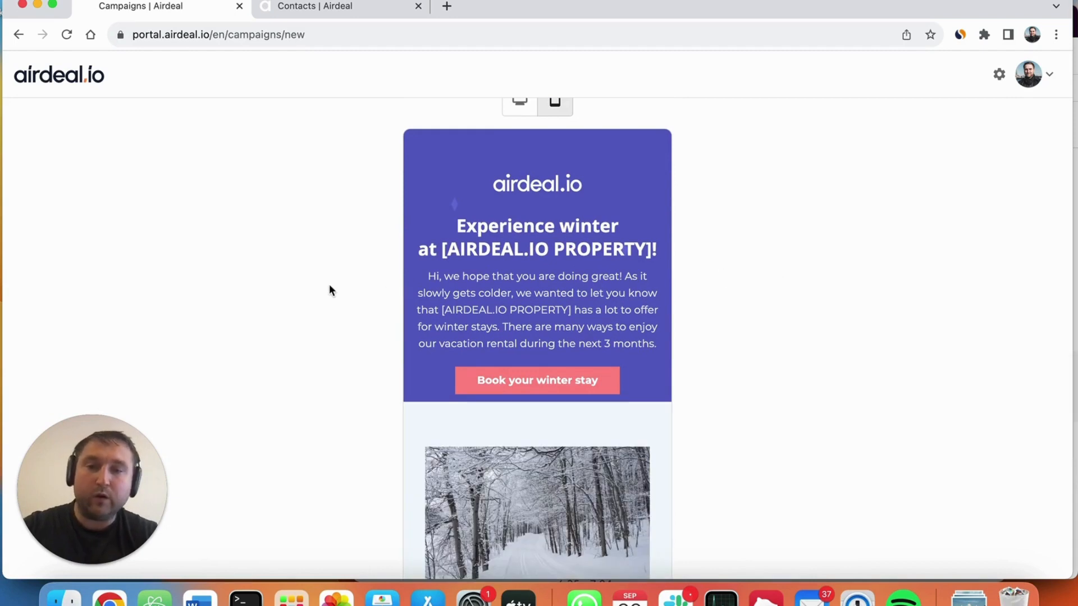
scroll(427, 318, down, 5)
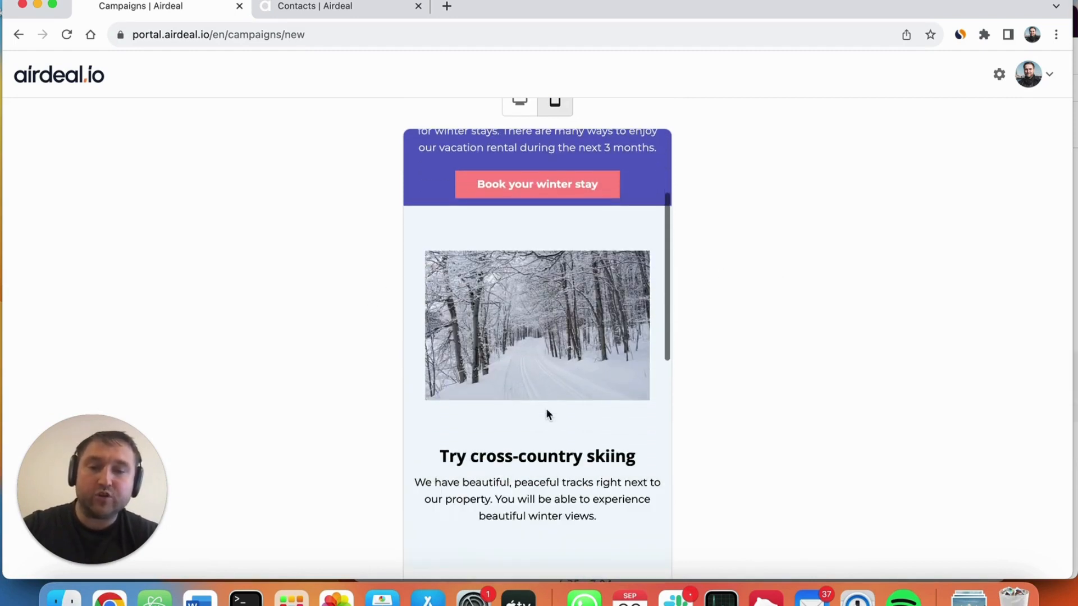
scroll(548, 418, down, 2)
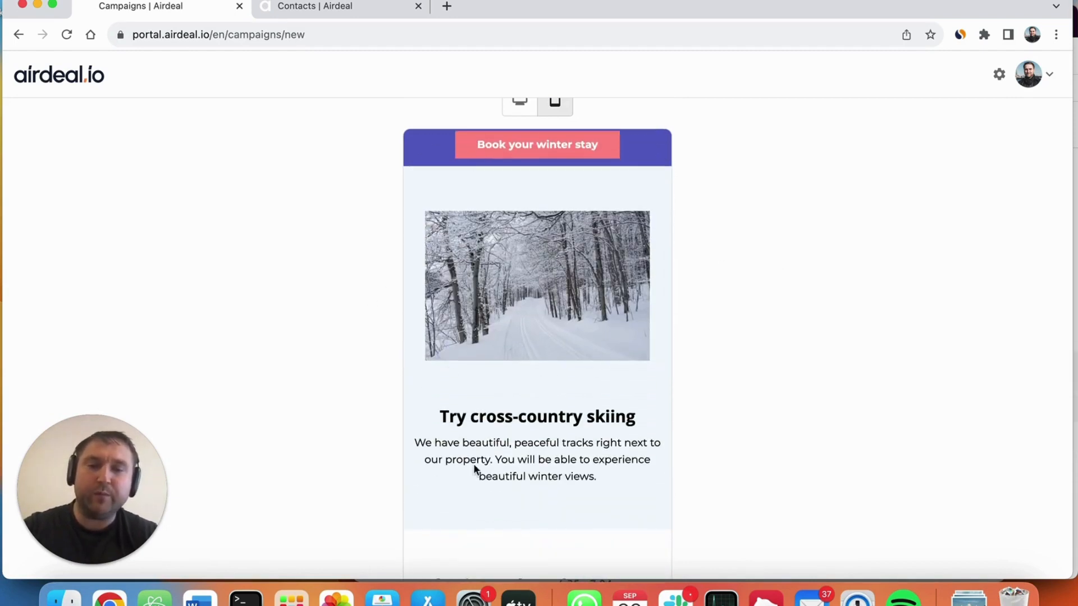
scroll(474, 466, down, 9)
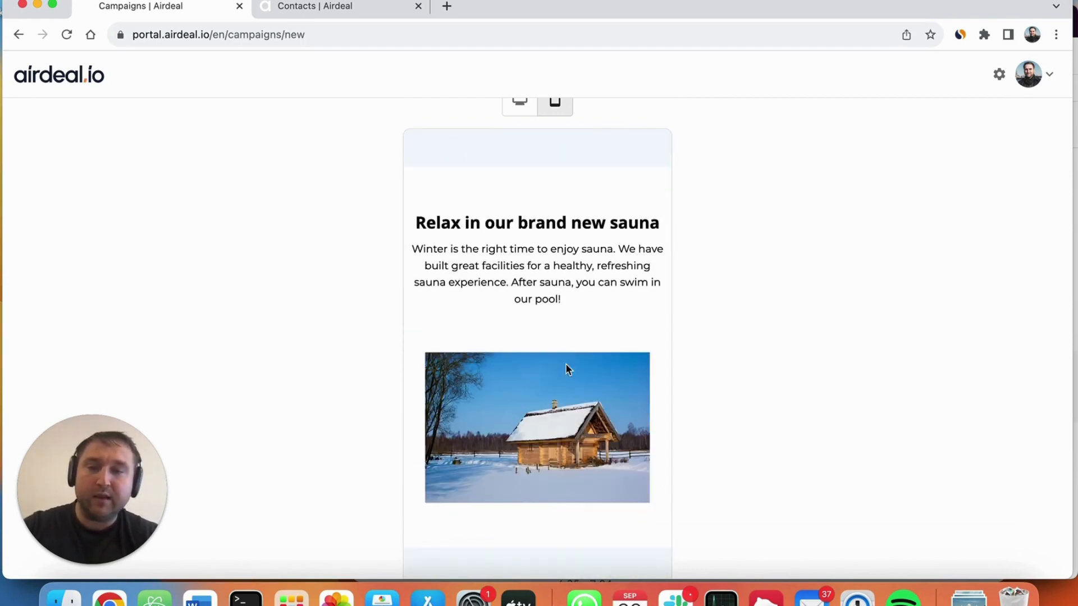
scroll(565, 363, down, 9)
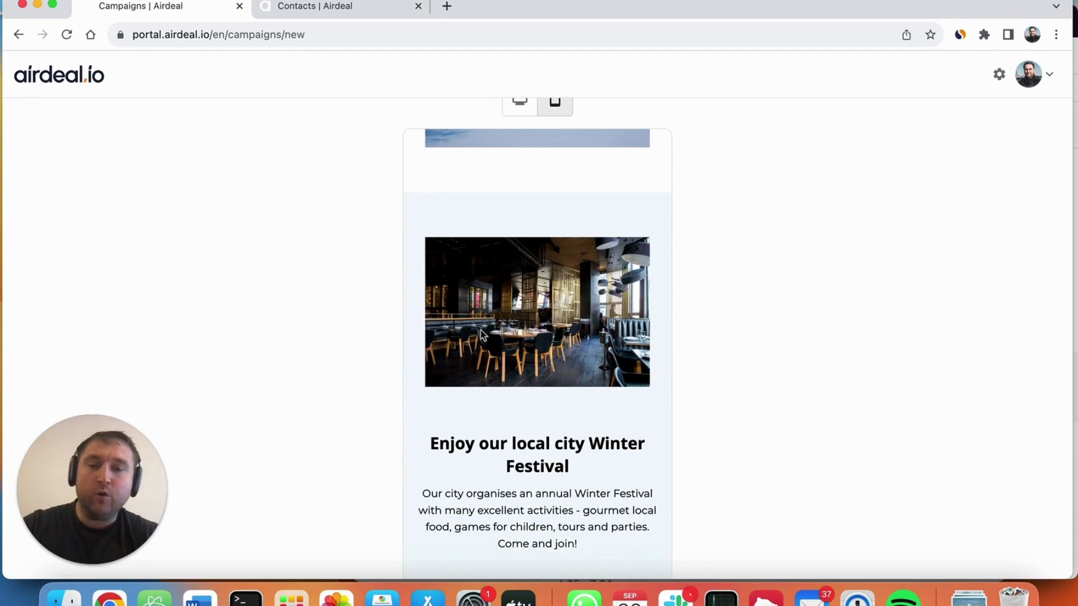
scroll(528, 418, down, 5)
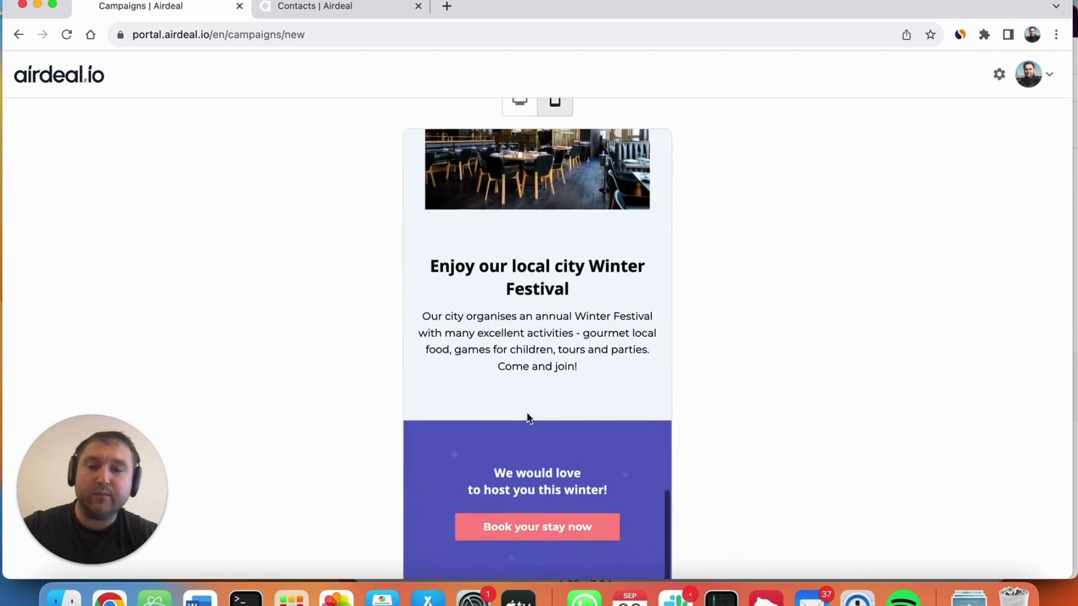
scroll(515, 380, up, 15)
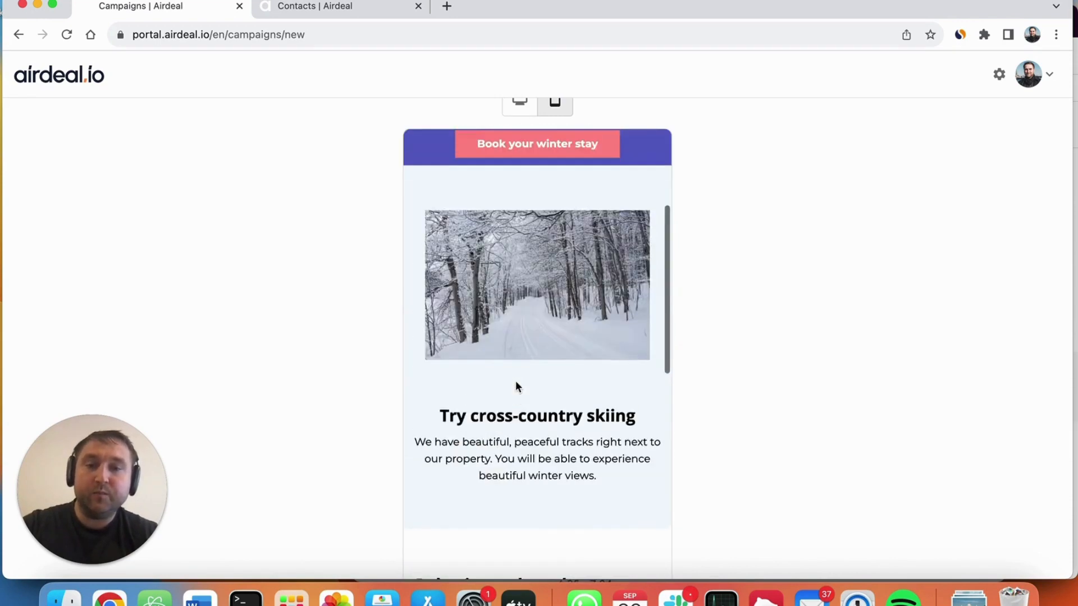
scroll(515, 380, up, 5)
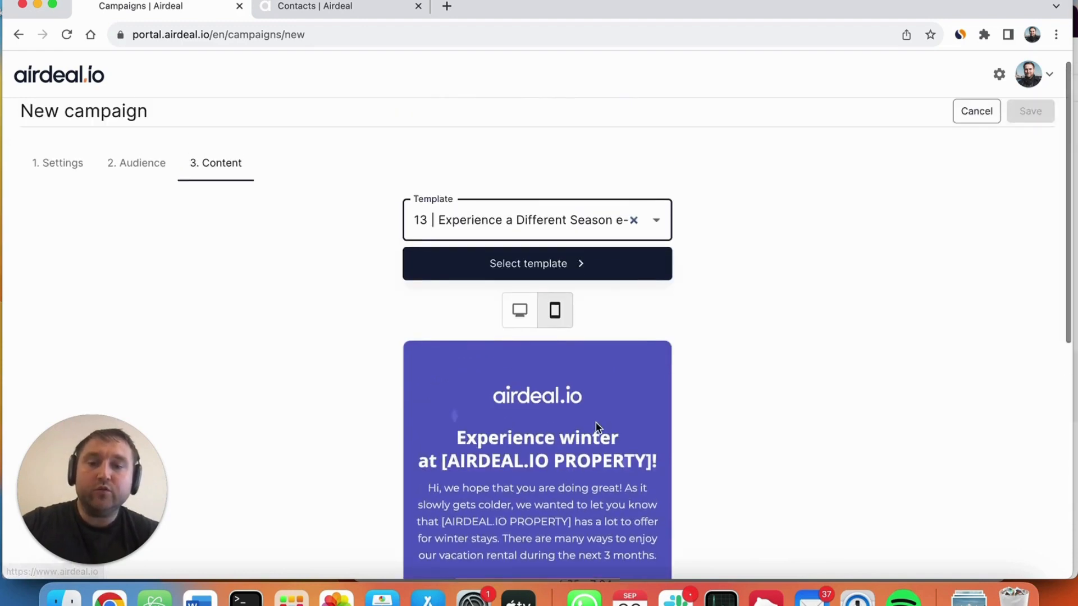
scroll(596, 422, down, 2)
scroll(584, 432, up, 2)
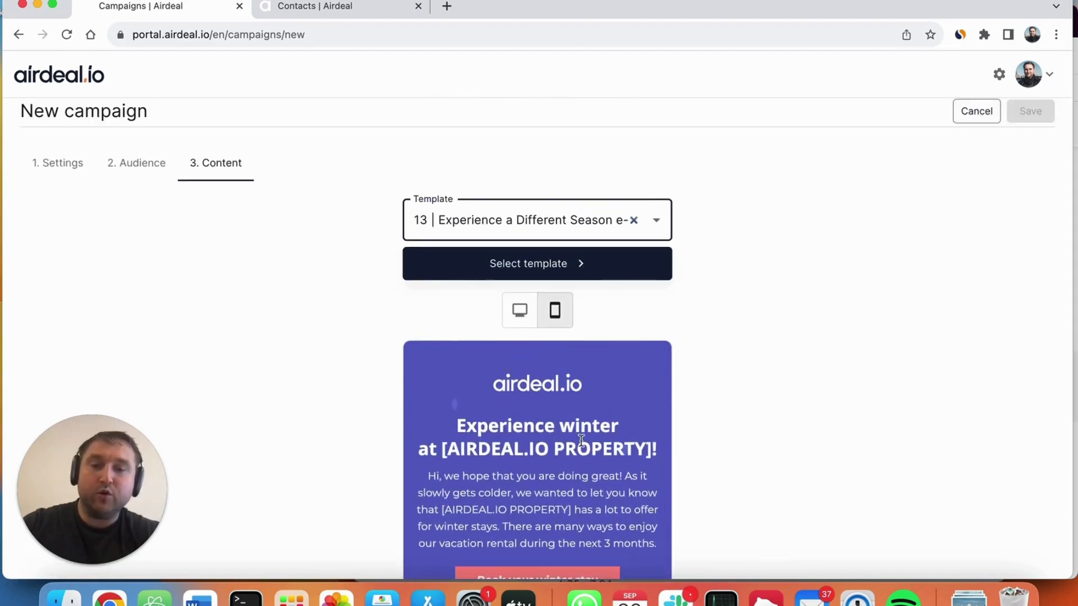
scroll(718, 345, up, 1)
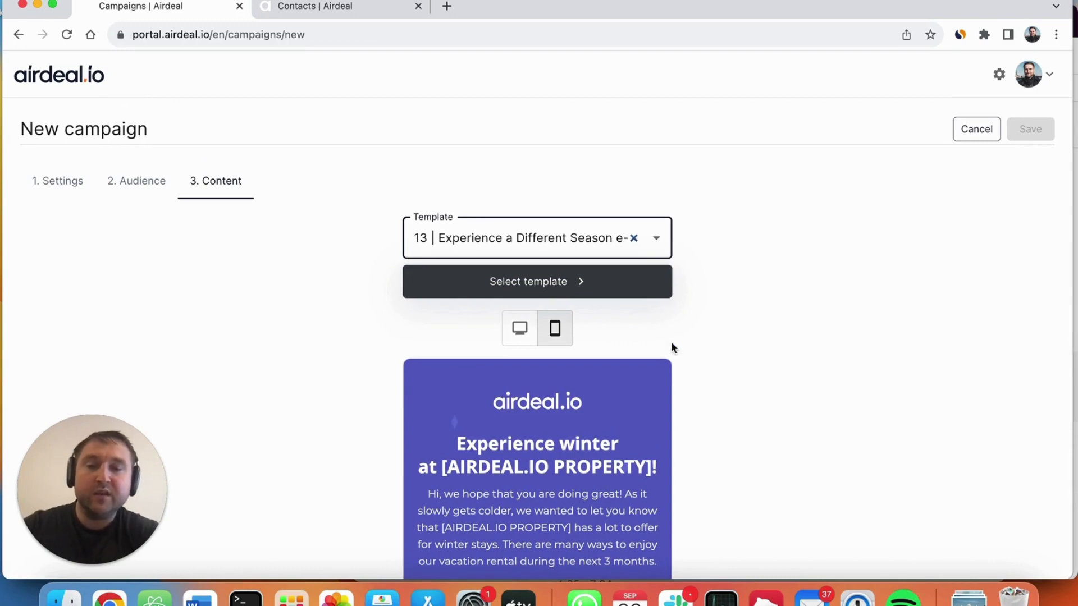
Step: Check how the seasonal e-mail template looks in the desktop preview
scroll(779, 343, down, 4)
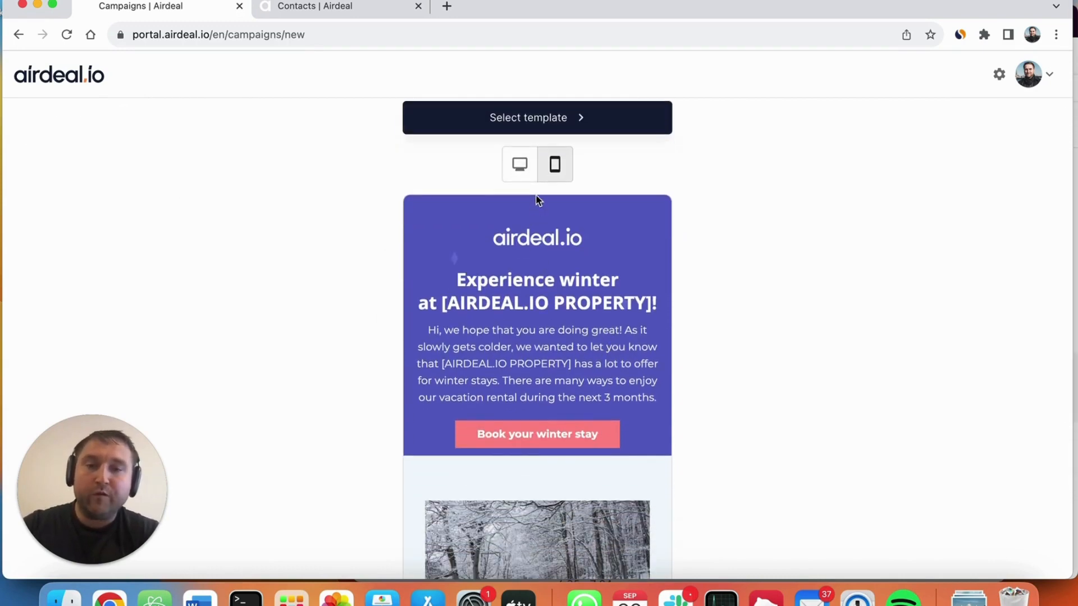
click(520, 165)
scroll(857, 303, down, 10)
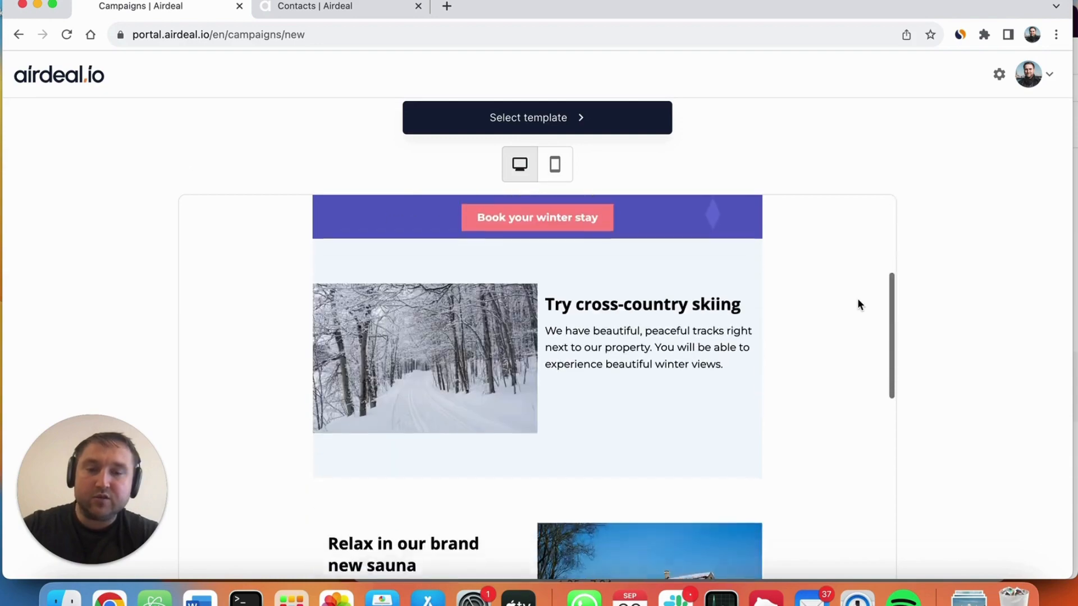
scroll(857, 303, up, 8)
scroll(857, 304, up, 3)
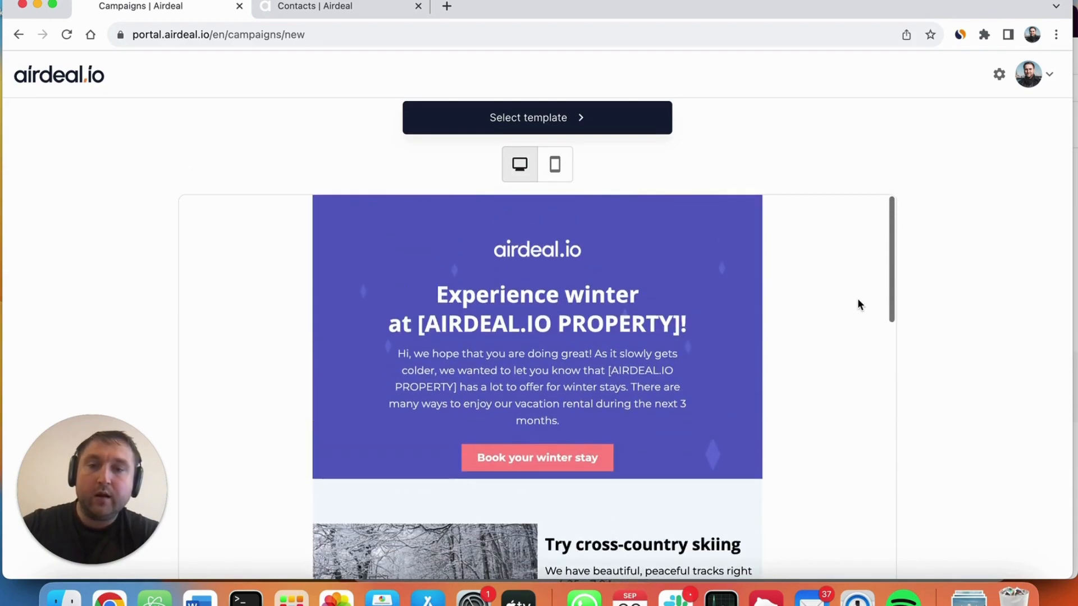
scroll(951, 302, up, 3)
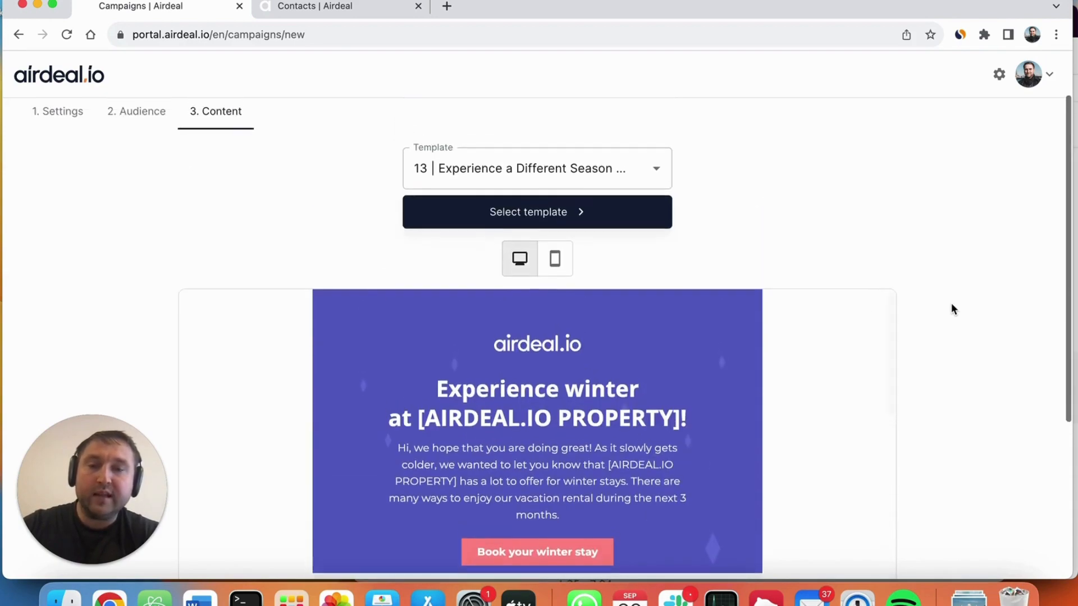
Step: Return the template preview to the mobile layout and check its sections
click(557, 266)
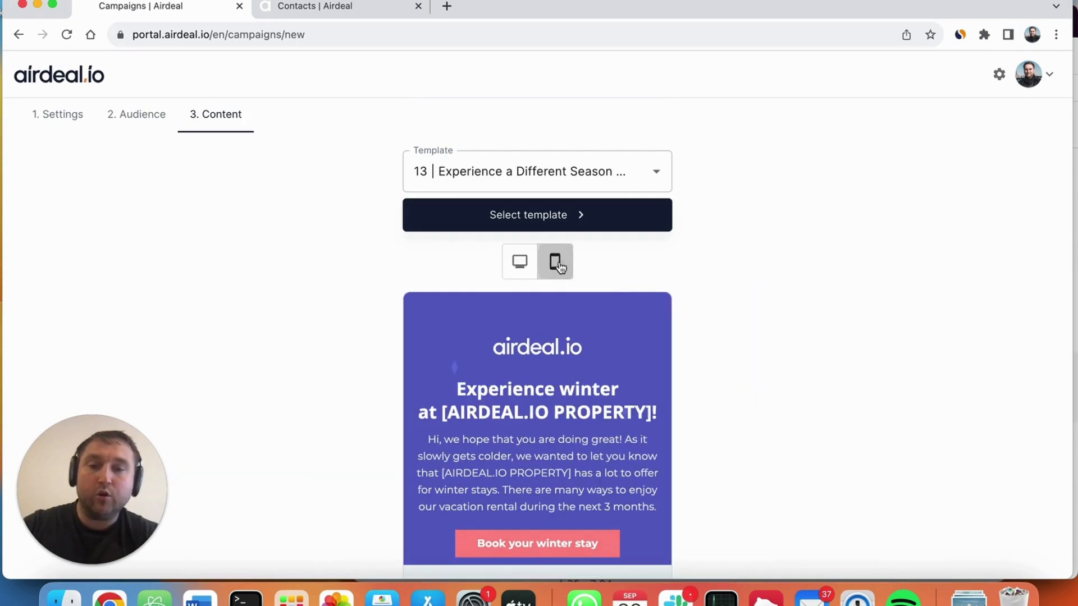
scroll(835, 318, down, 5)
scroll(536, 359, down, 4)
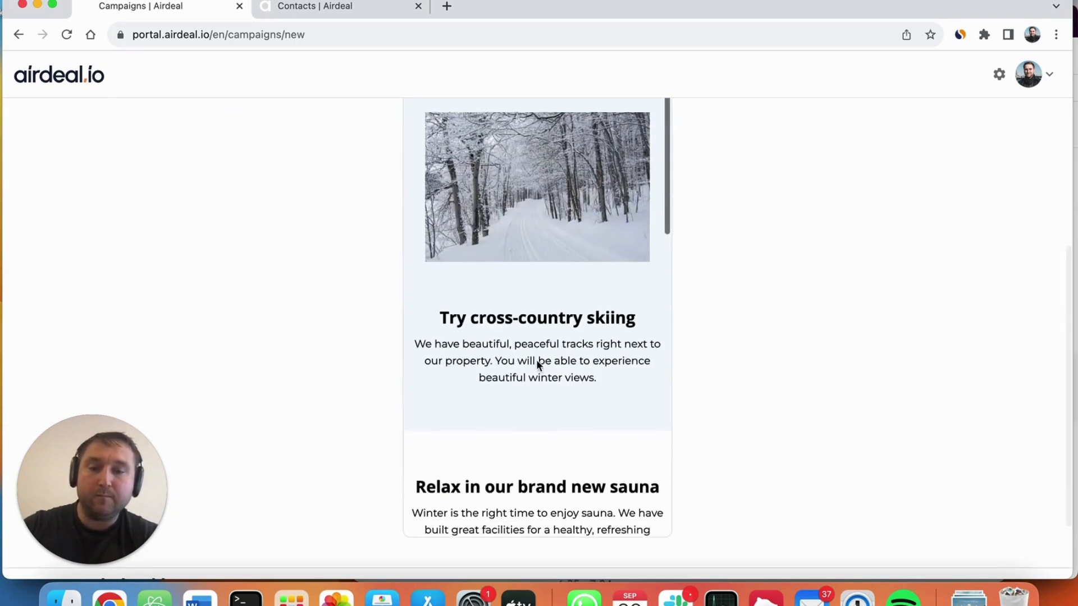
scroll(537, 360, up, 5)
scroll(736, 320, up, 6)
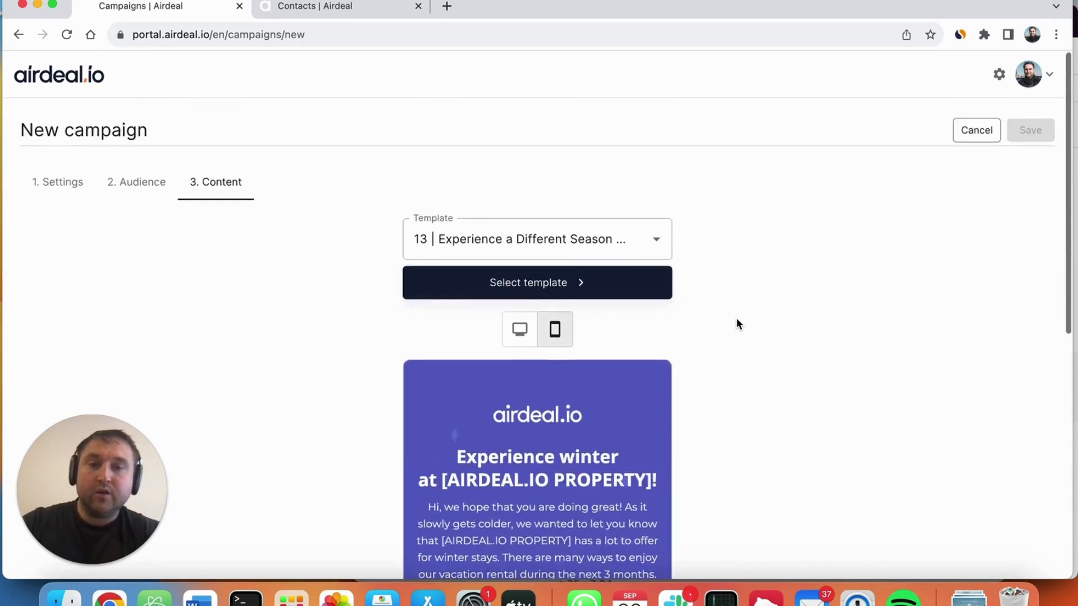
Step: Load the previewed seasonal template into the content editor and look through its editable sections
click(544, 287)
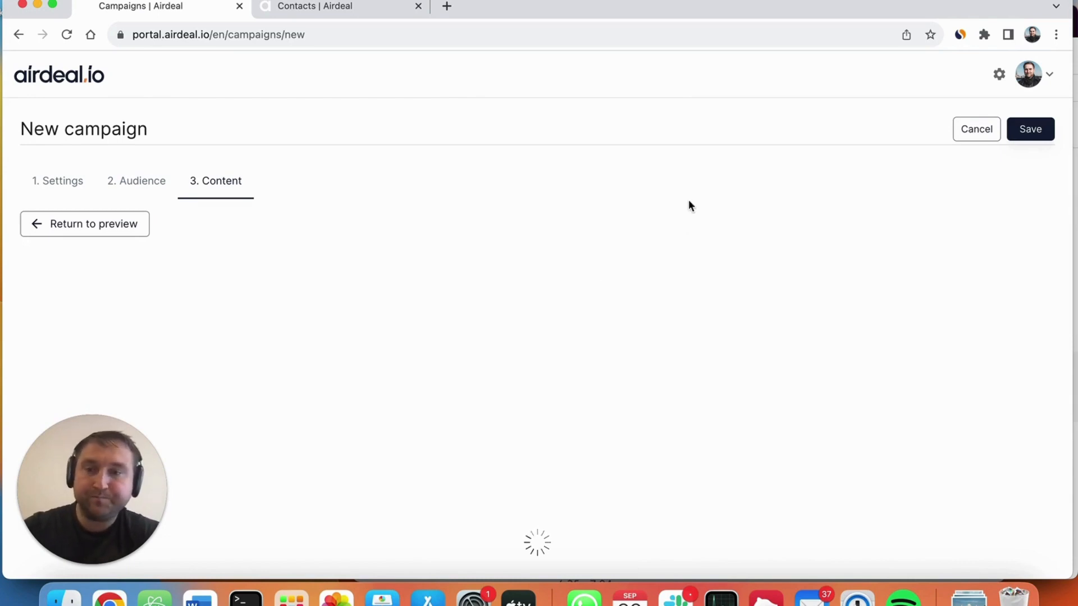
scroll(689, 201, down, 2)
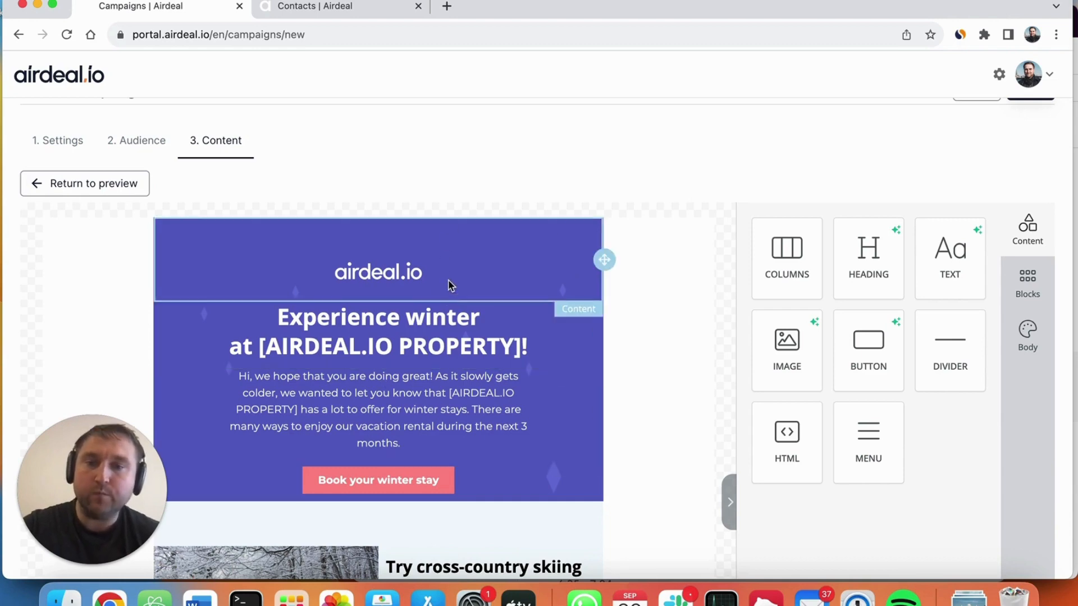
scroll(737, 179, down, 1)
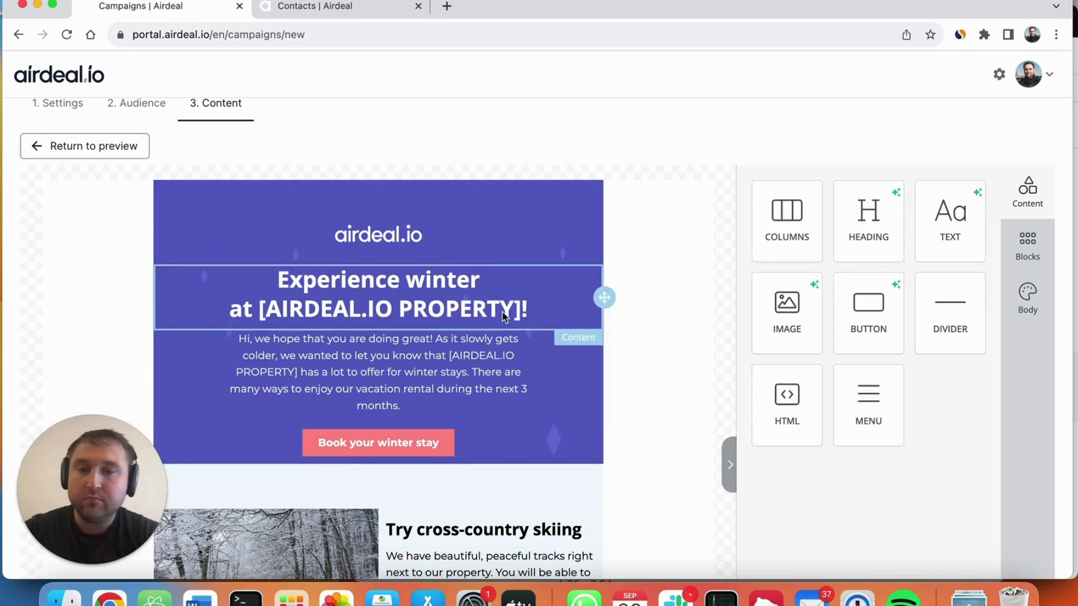
scroll(499, 337, down, 5)
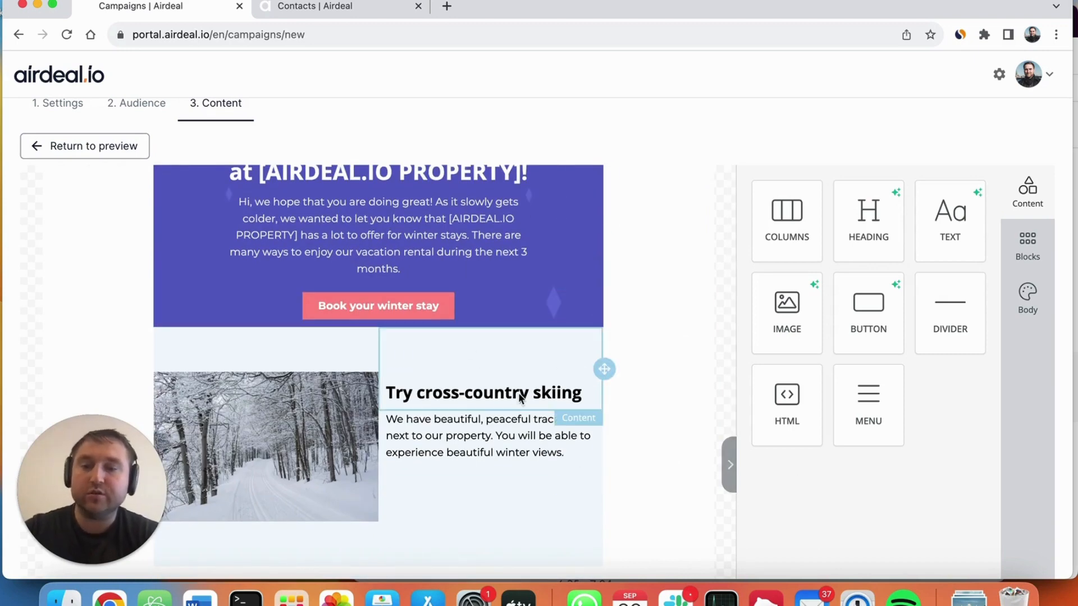
scroll(518, 395, up, 5)
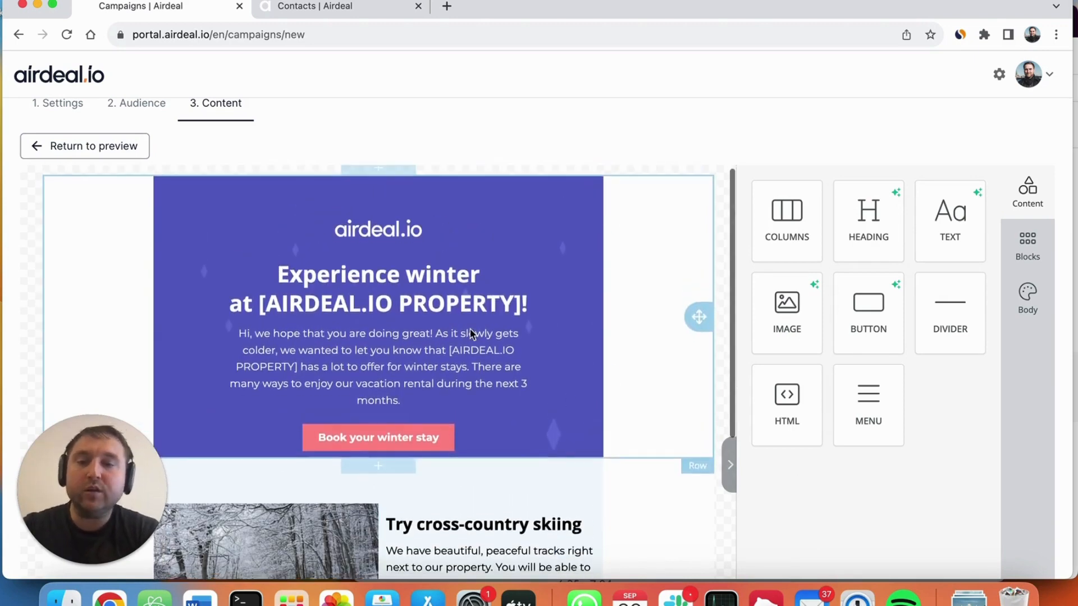
scroll(471, 334, down, 15)
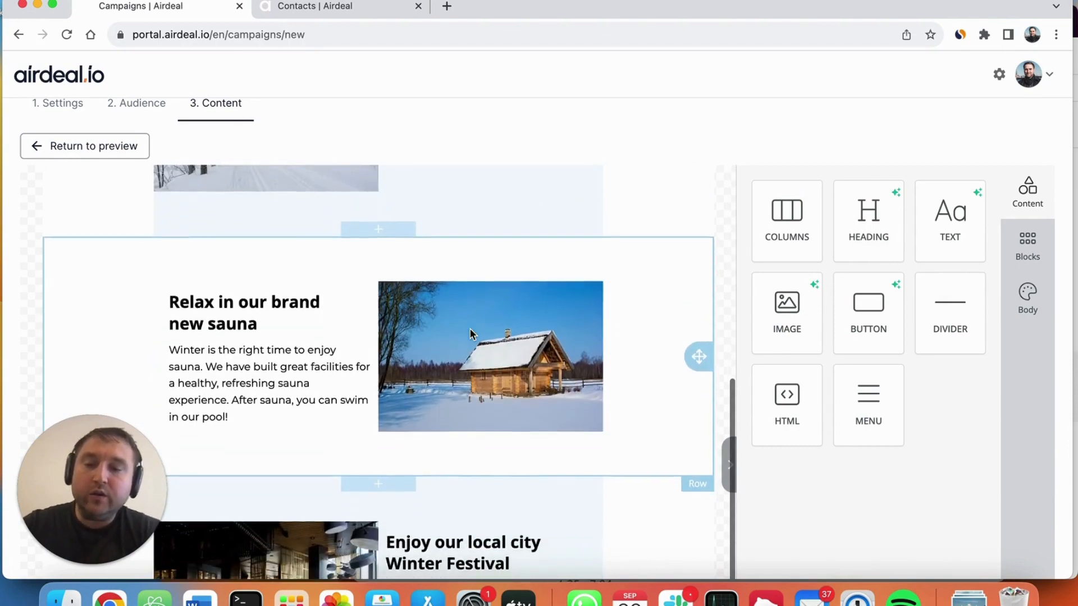
scroll(470, 334, down, 5)
scroll(470, 333, up, 20)
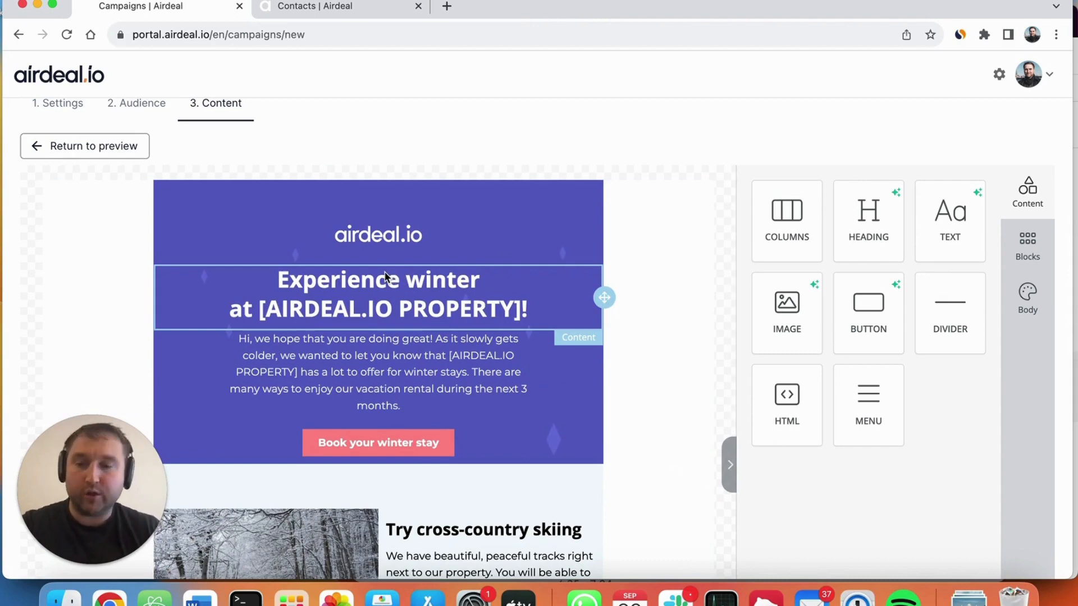
click(446, 440)
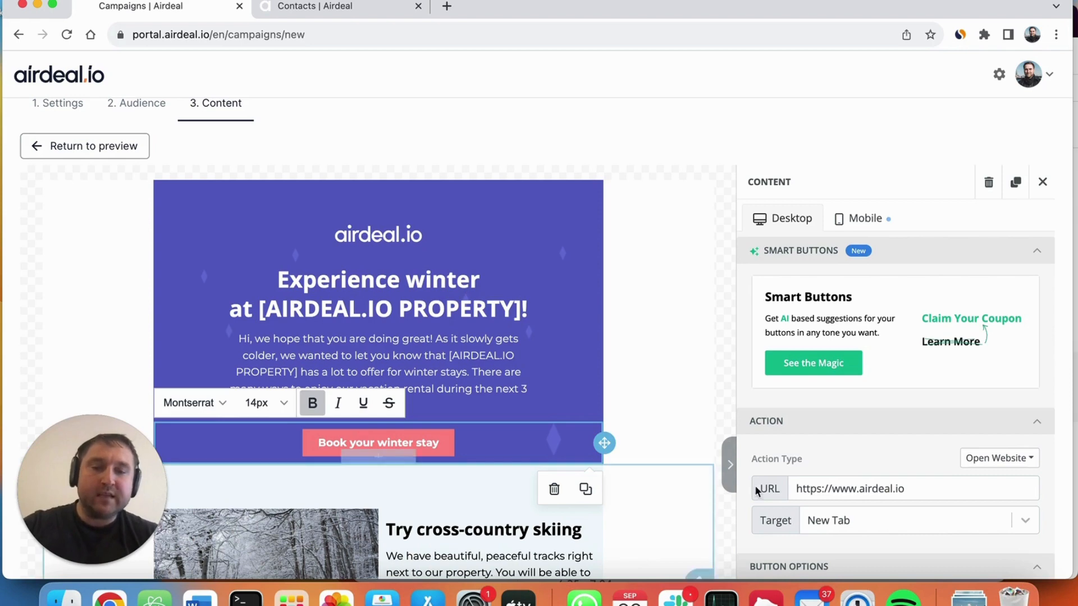
click(867, 494)
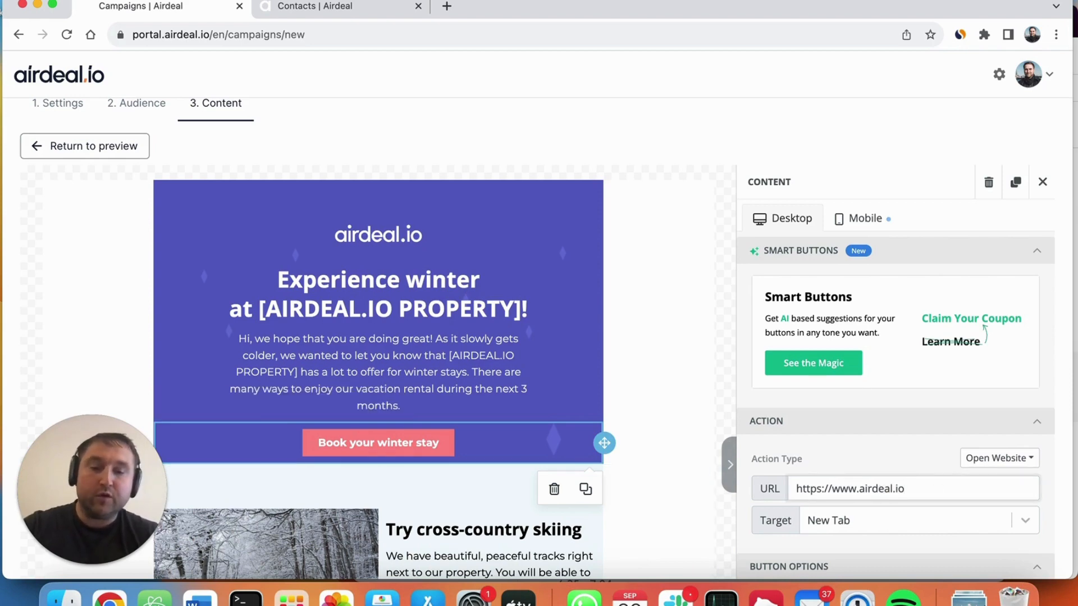
key(shift+Left)
key(shift+Left)
key(shift+Left)
key(shift+Left)
key(shift+Left)
key(shift+Left)
key(shift+Left)
key(shift+Left)
key(shift+Left)
key(shift+Left)
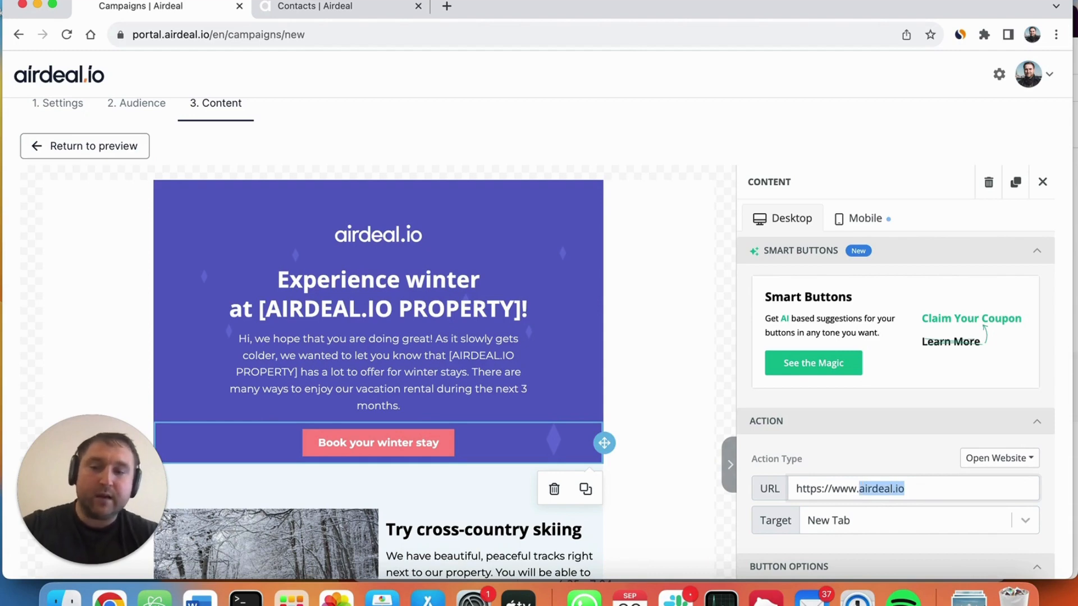
text(my)
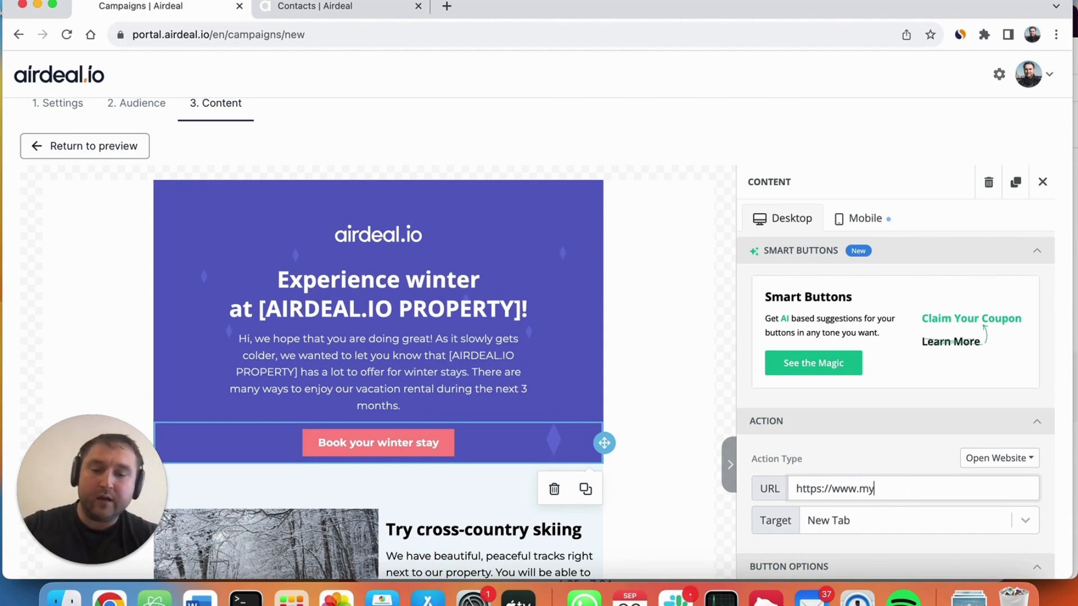
text(directbookingsite.com)
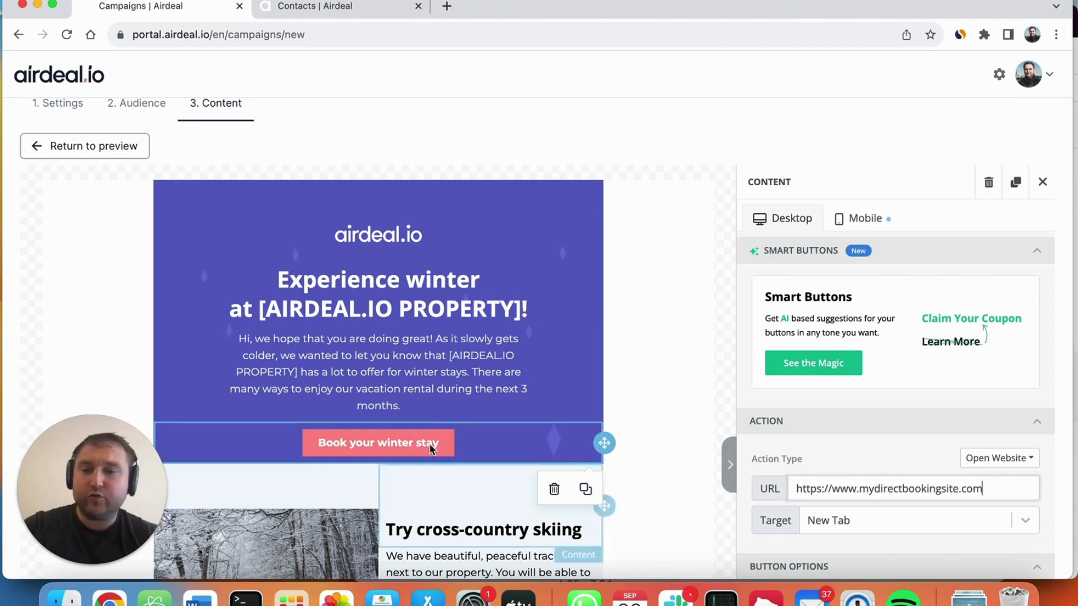
click(840, 441)
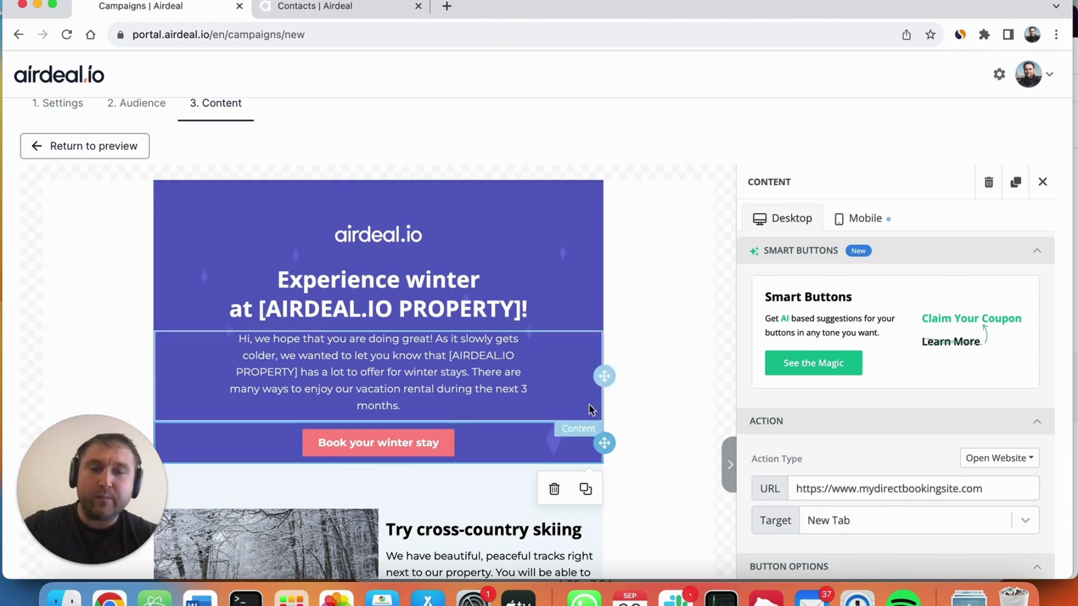
scroll(485, 384, down, 15)
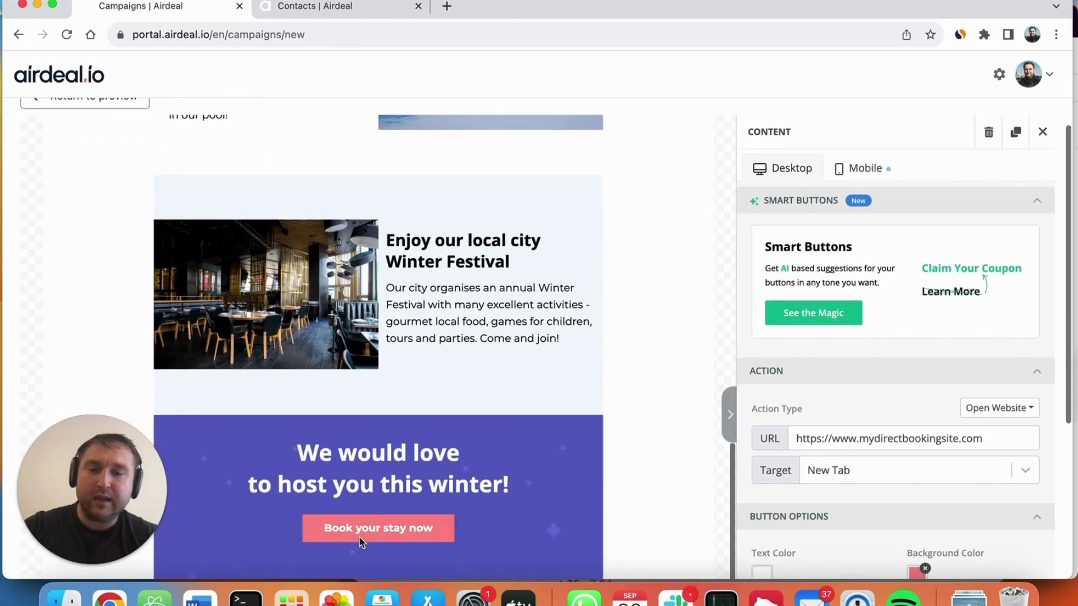
click(414, 522)
scroll(414, 522, down, 1)
click(439, 512)
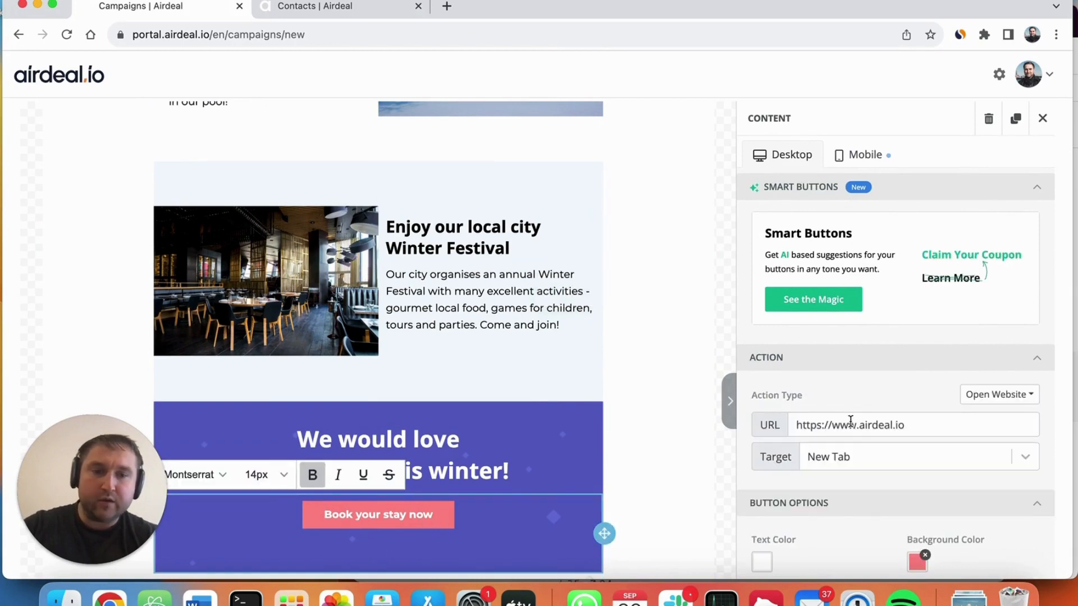
click(857, 425)
drag(859, 424, 904, 425)
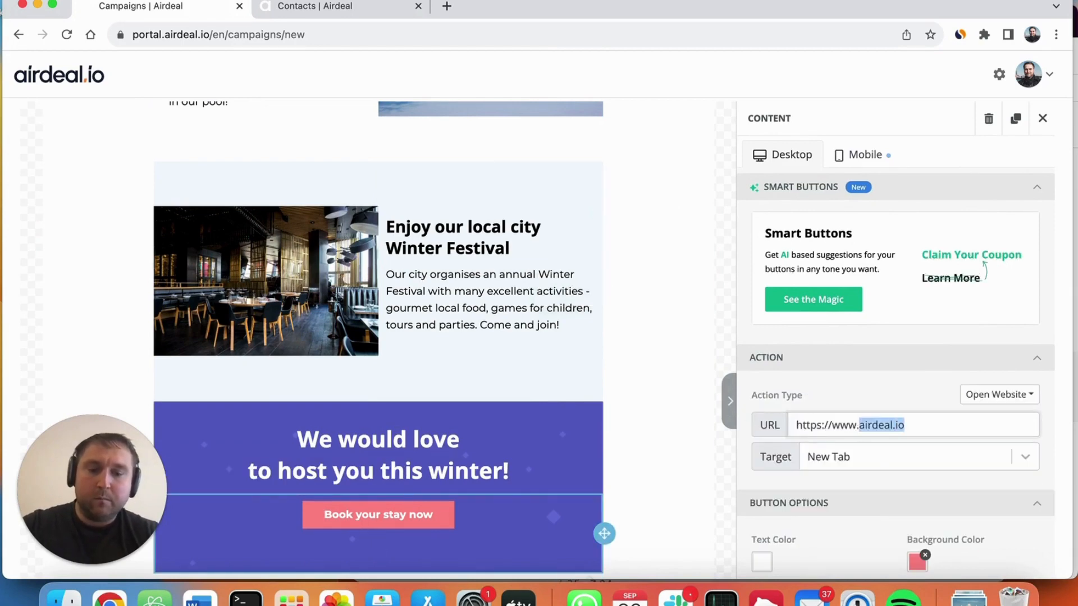
text(myd)
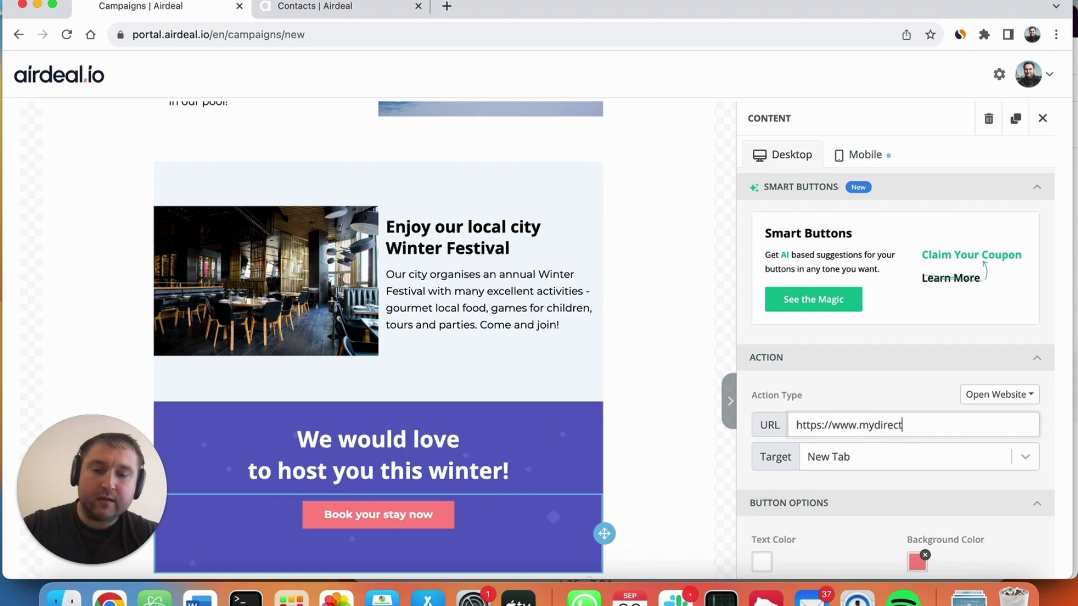
text(irectbookingwebsite.com)
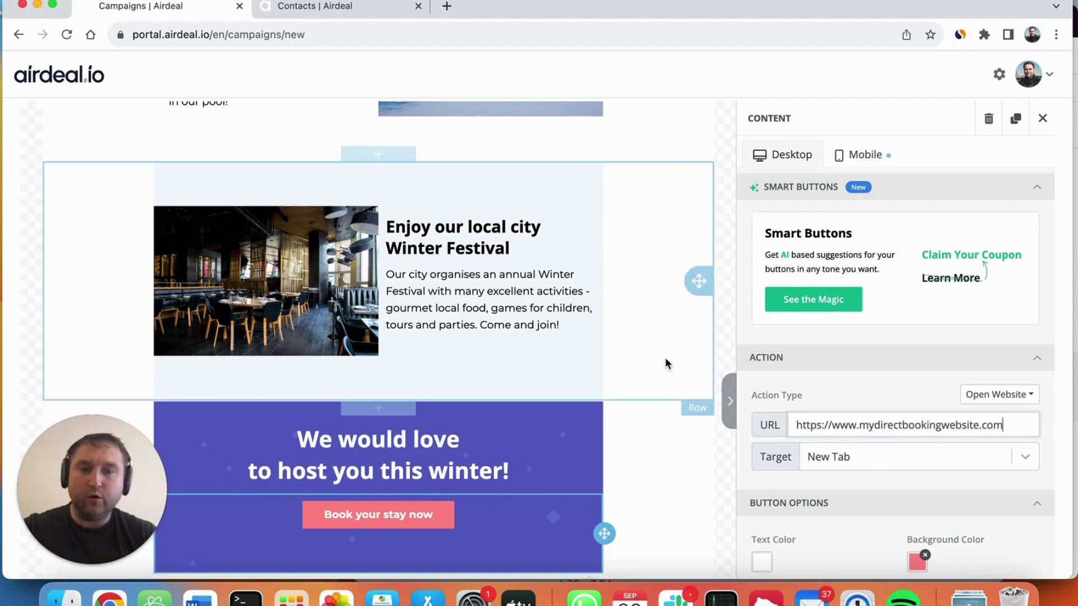
click(399, 502)
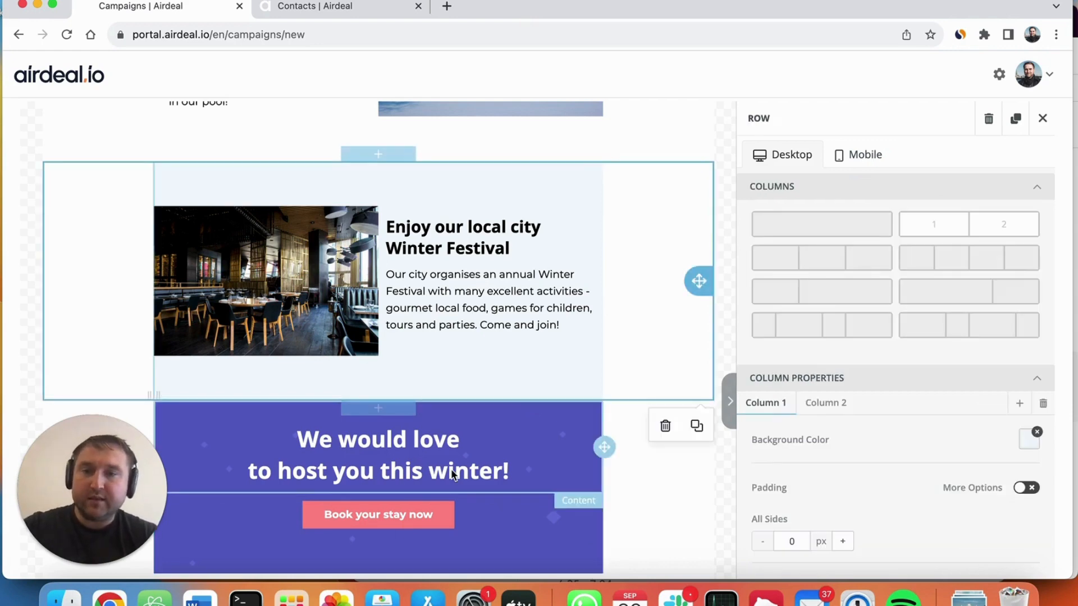
Step: Replace the property placeholder in the main winter heading with "Liberty Inn", keeping the exclamation mark
scroll(450, 469, up, 5)
scroll(406, 387, up, 7)
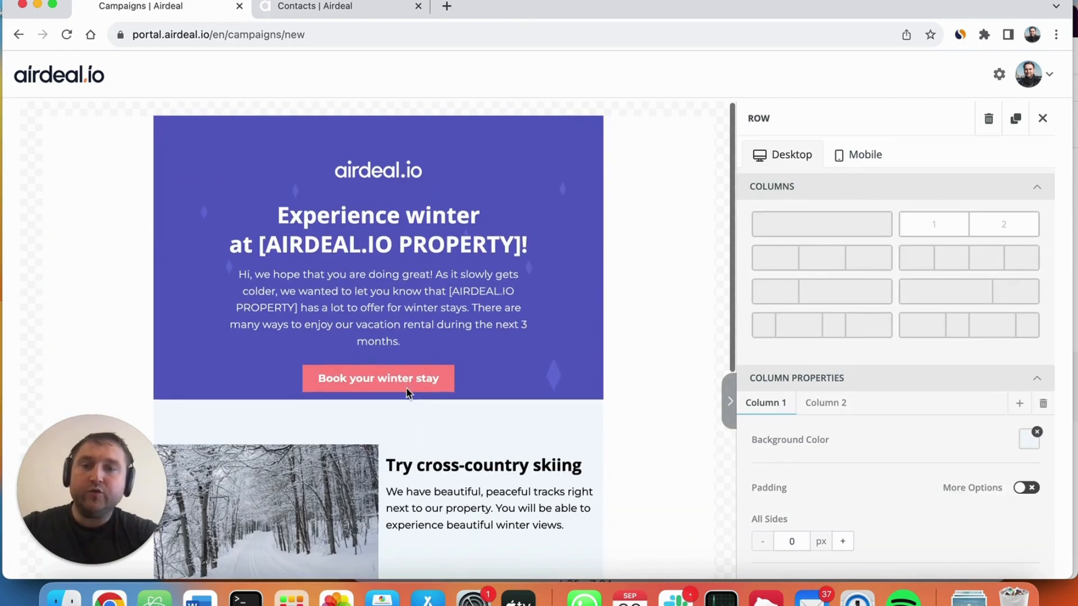
click(340, 234)
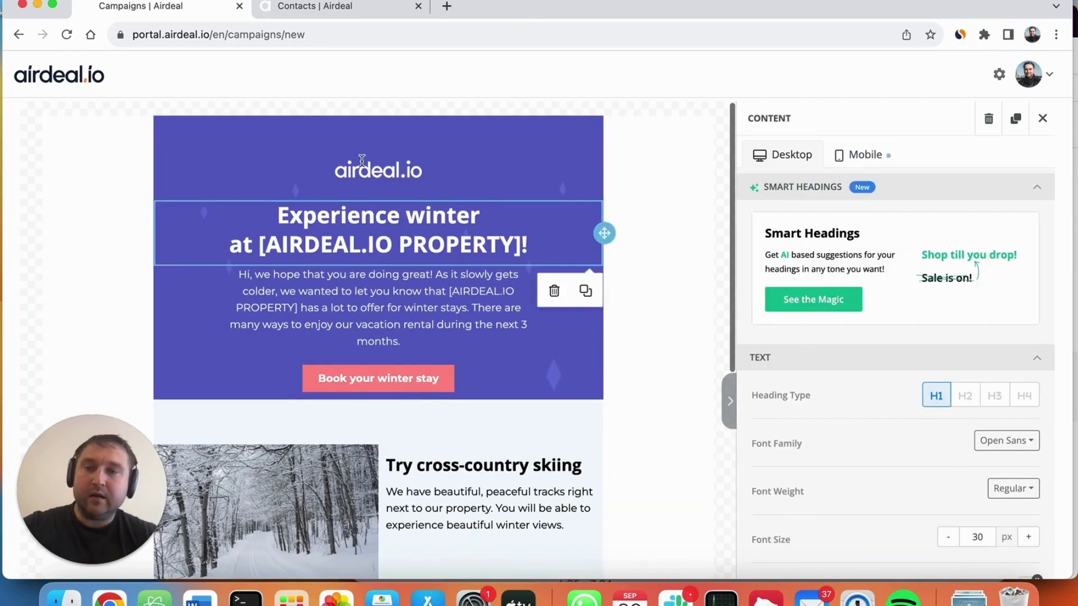
click(402, 162)
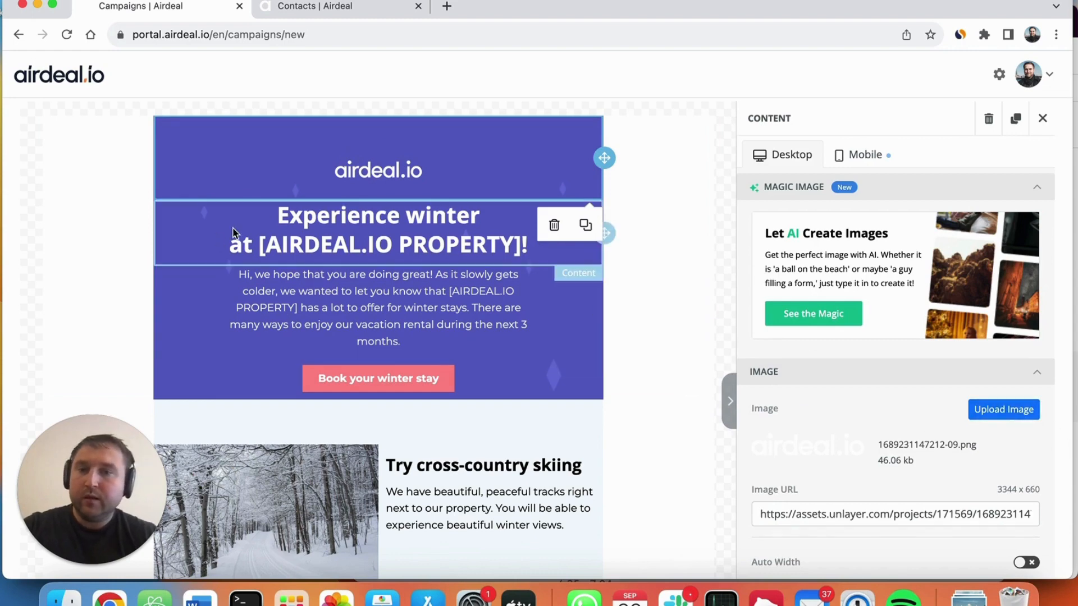
click(274, 251)
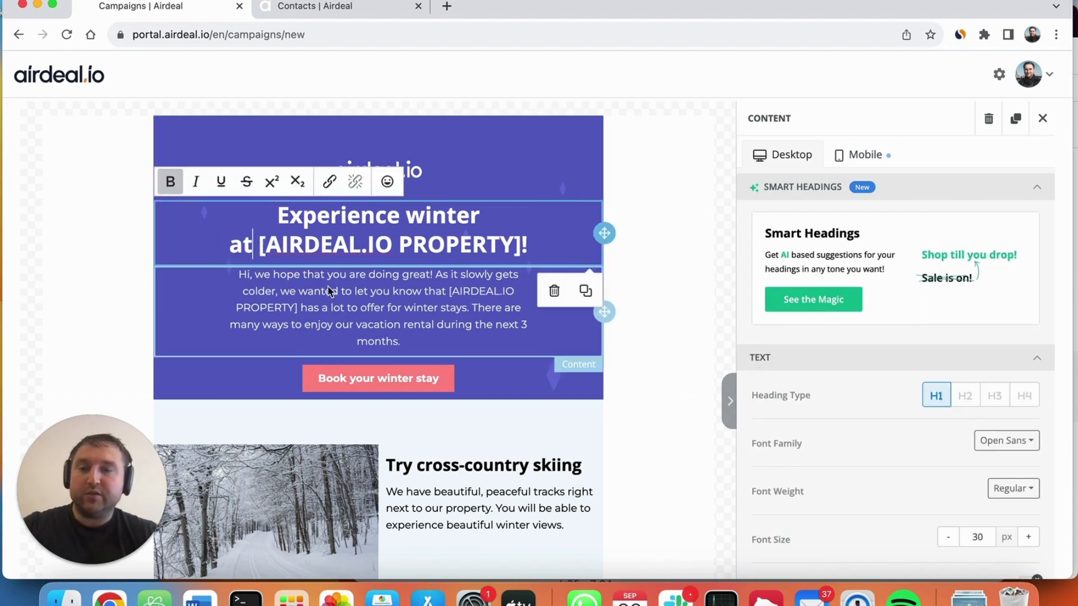
drag(259, 245, 521, 246)
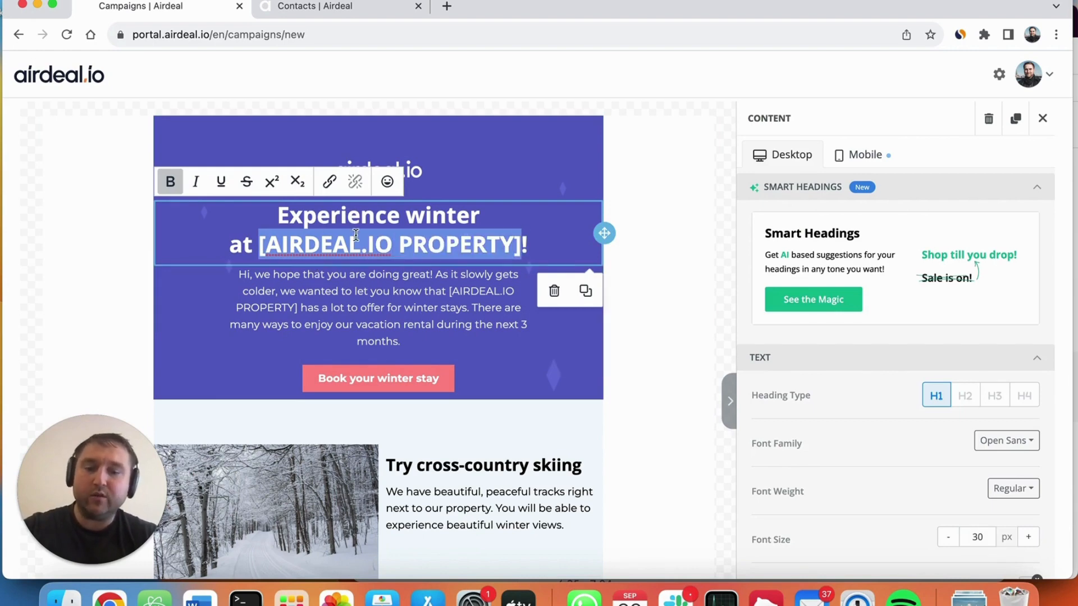
text(Liberty )
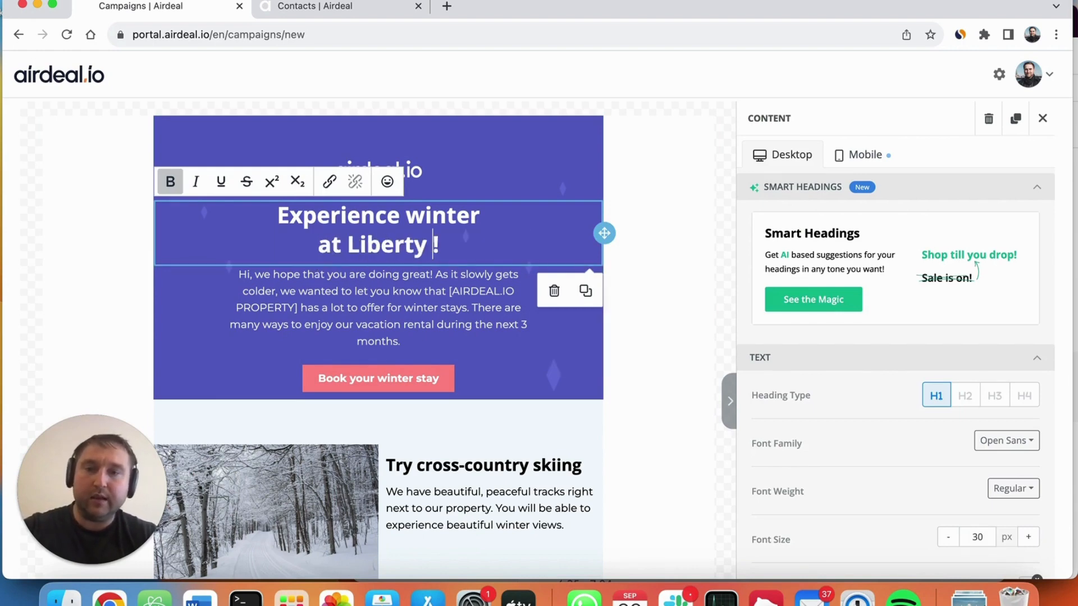
text(Inn)
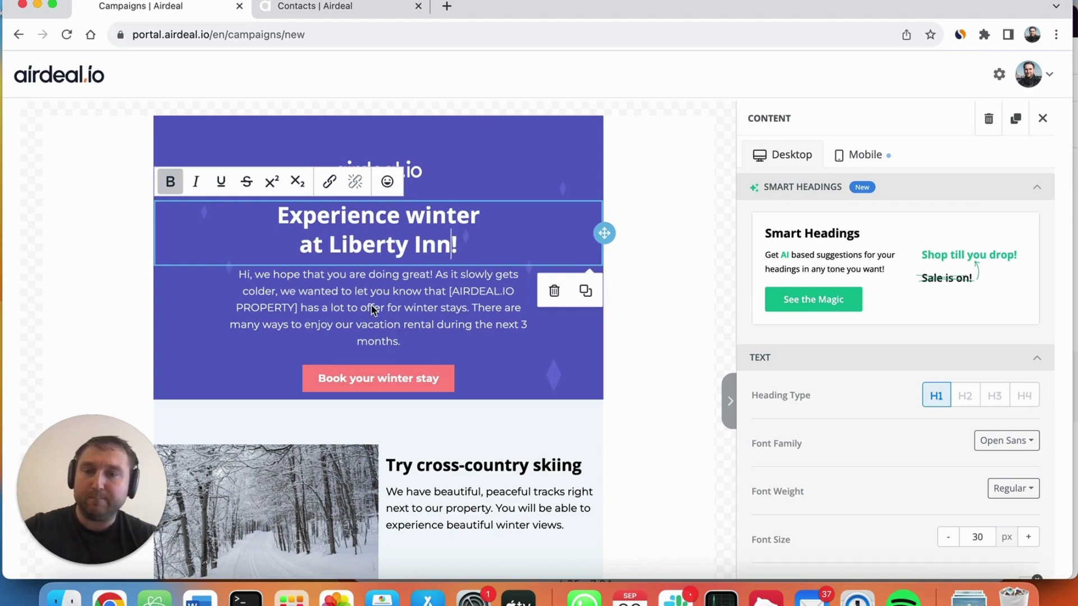
Step: Reword the local city Winter Festival heading to "Enjoy concerts at our Winter Festival"
click(370, 303)
scroll(393, 337, down, 2)
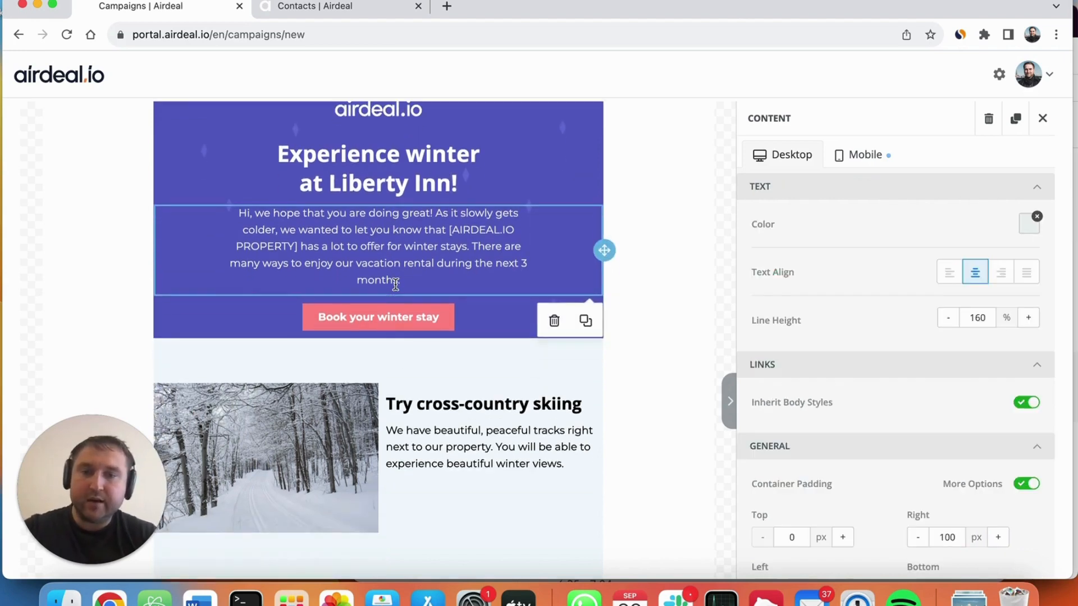
scroll(467, 449, down, 3)
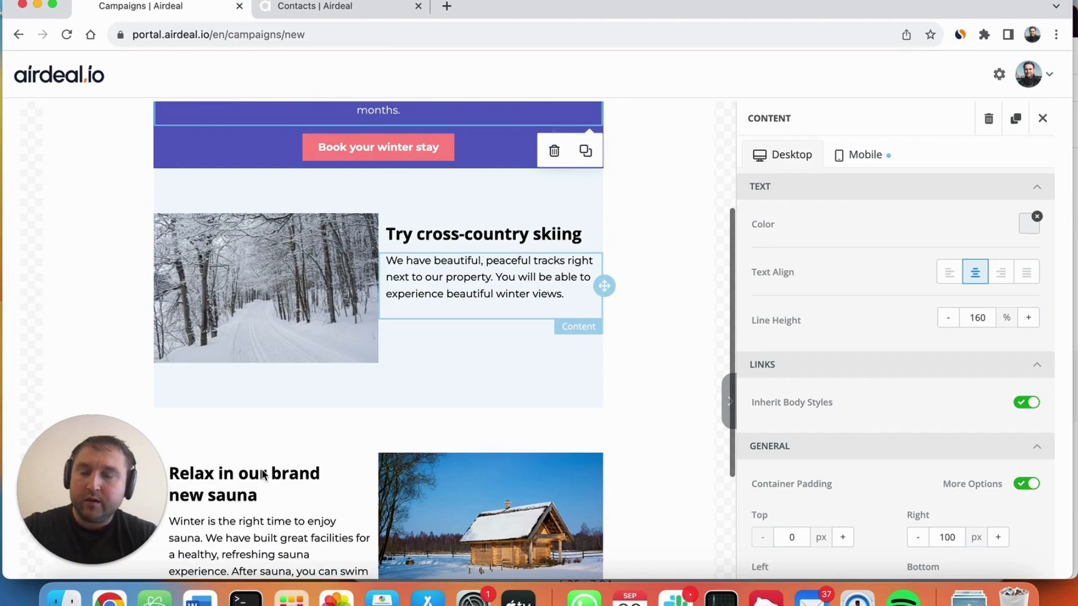
scroll(262, 470, down, 5)
scroll(469, 378, up, 7)
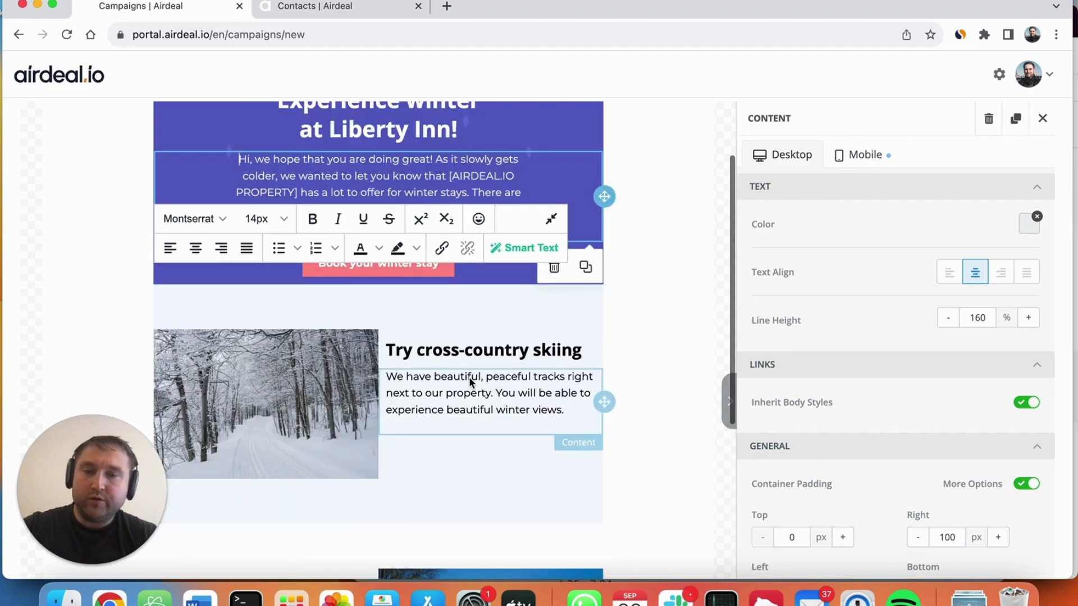
scroll(469, 377, down, 3)
scroll(469, 379, down, 4)
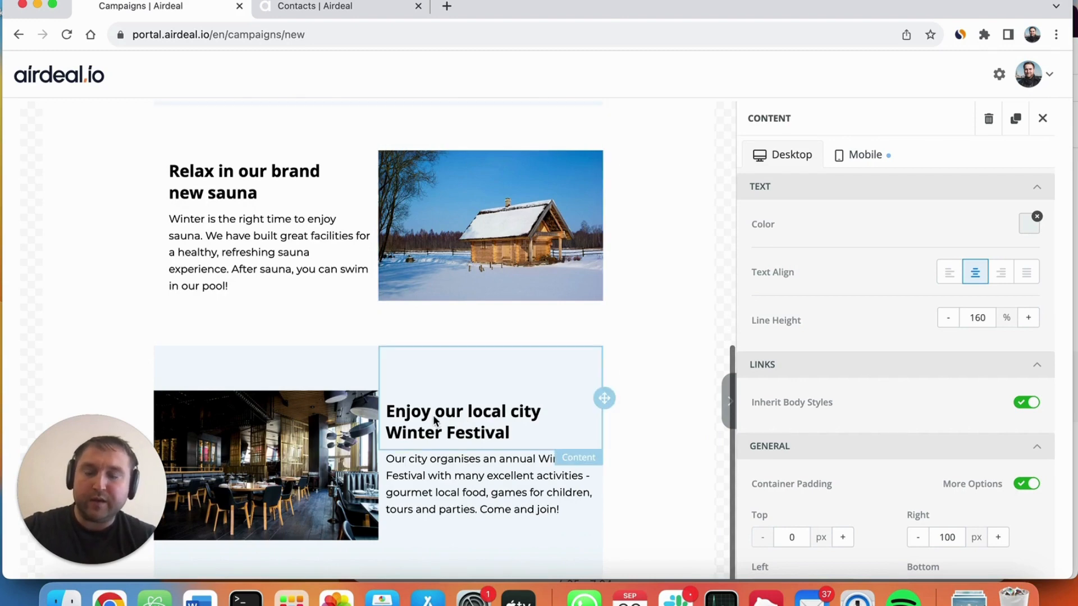
click(419, 428)
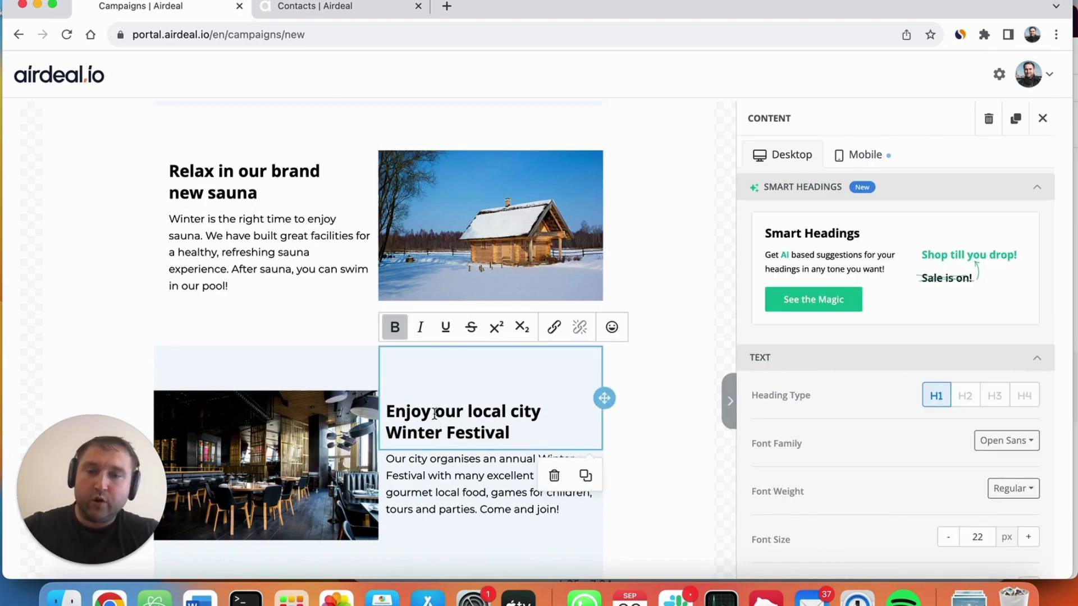
drag(437, 414, 513, 438)
drag(437, 404, 540, 414)
text(concerts a)
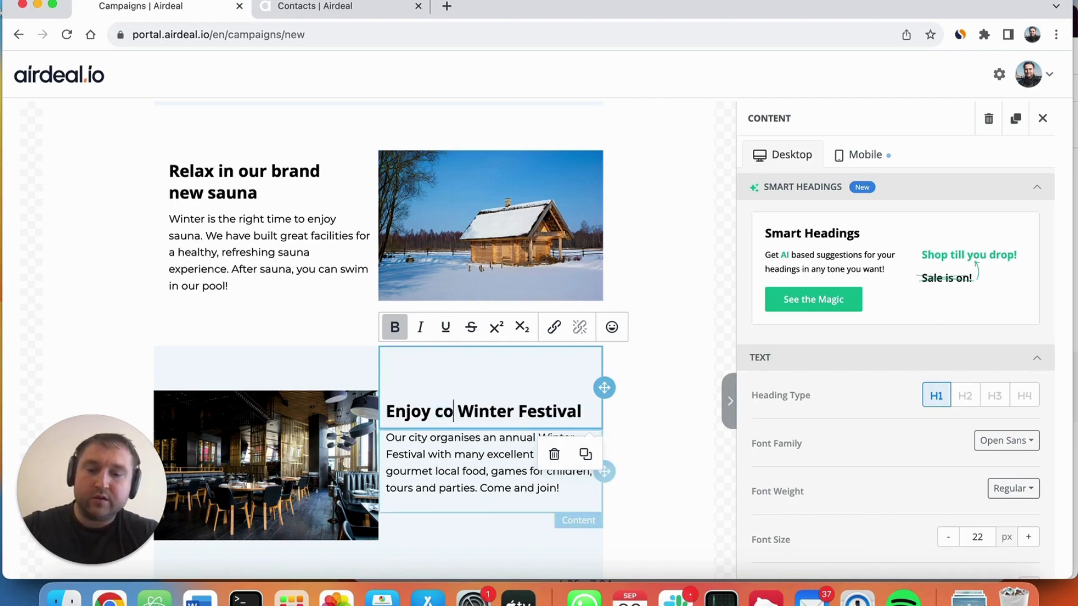
text(t ourr)
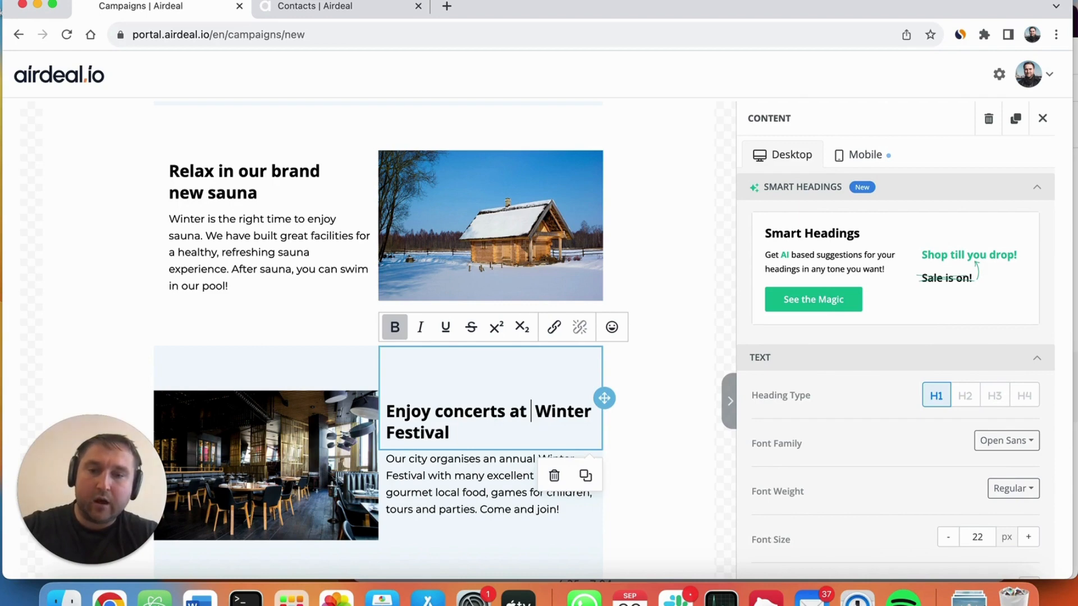
key(BackSpace)
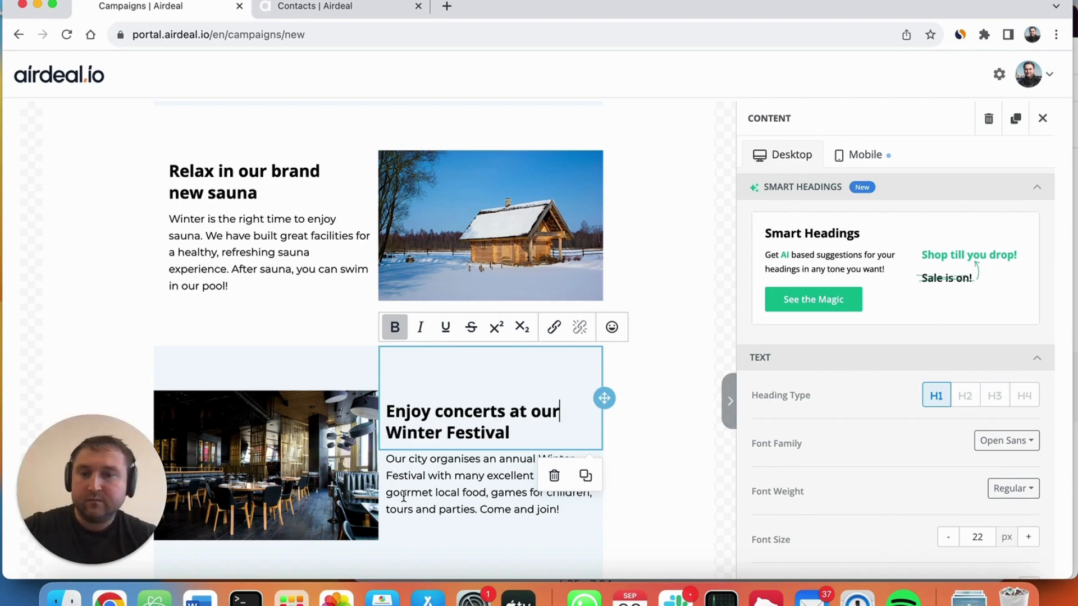
Step: Replace the snowy forest picture beside the cross-country skiing text with the Taj Mahal image from the uploaded images
scroll(297, 241, up, 10)
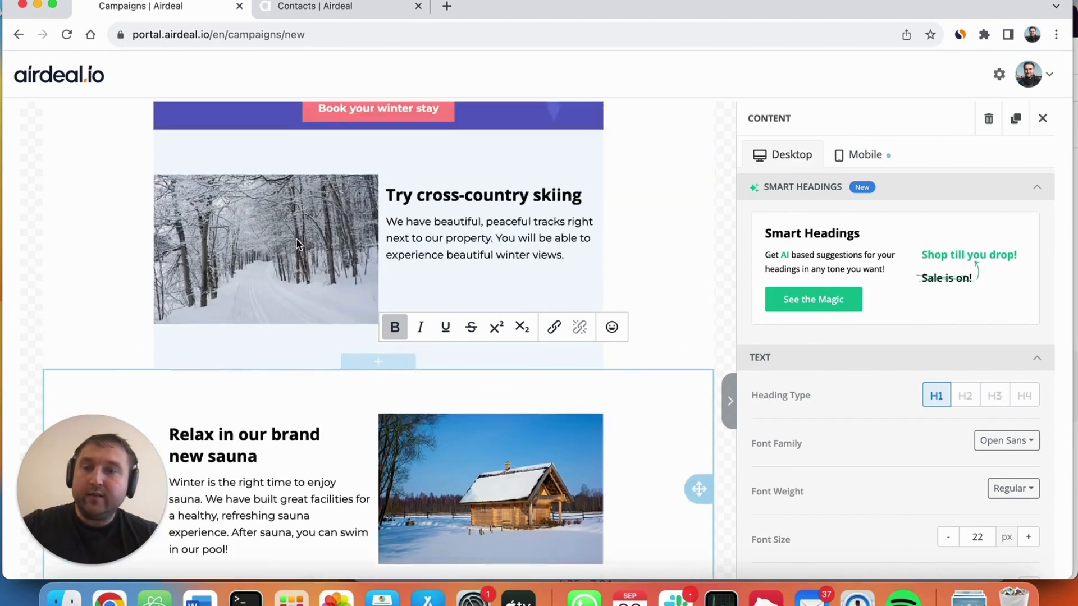
scroll(303, 281, down, 1)
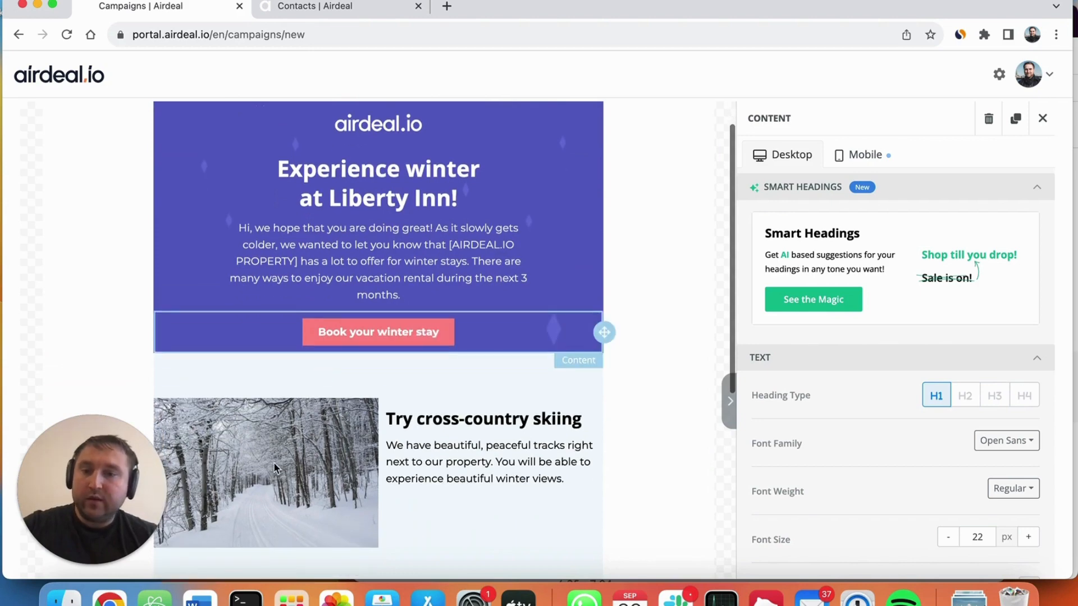
click(272, 440)
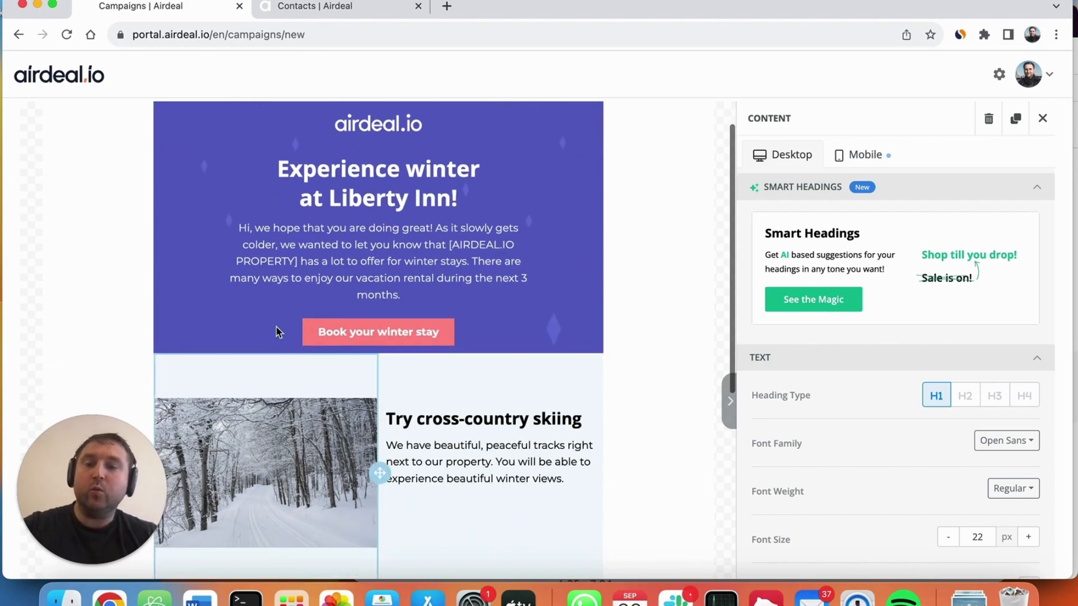
scroll(262, 302, down, 1)
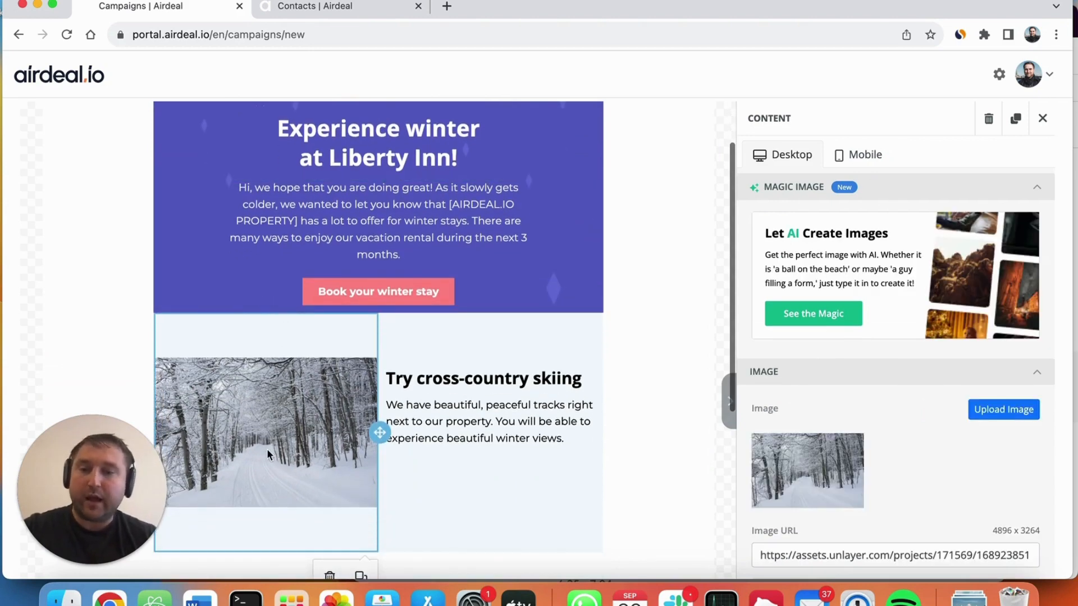
scroll(881, 404, down, 2)
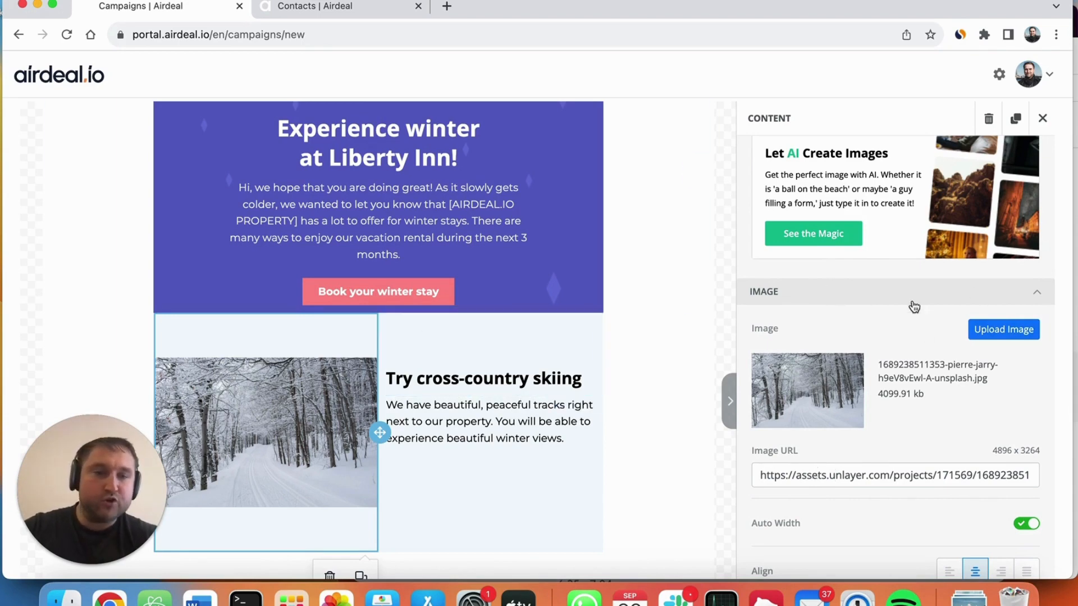
click(1004, 331)
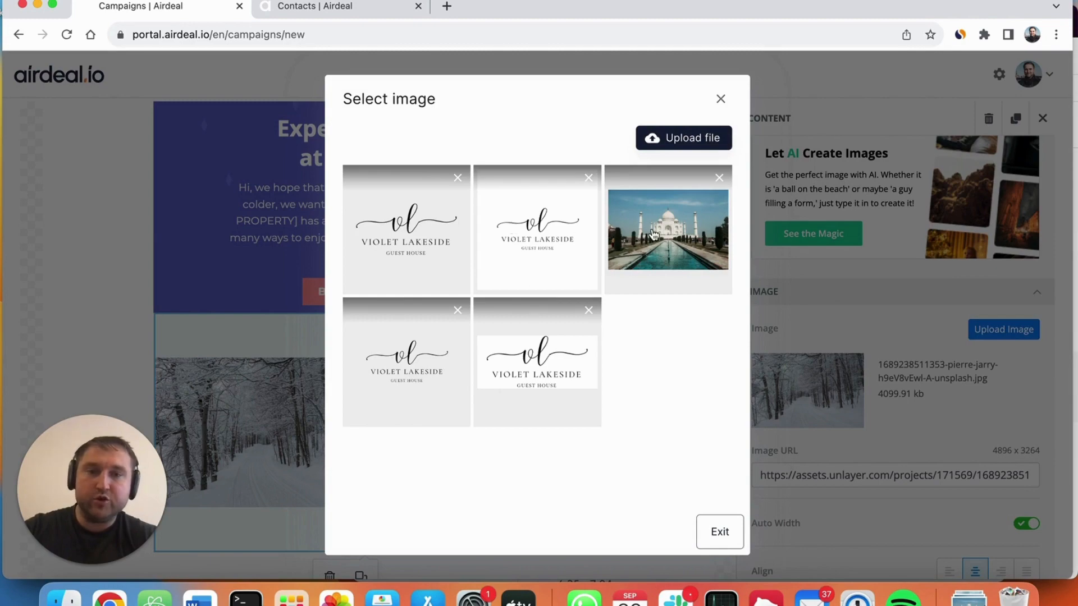
click(674, 225)
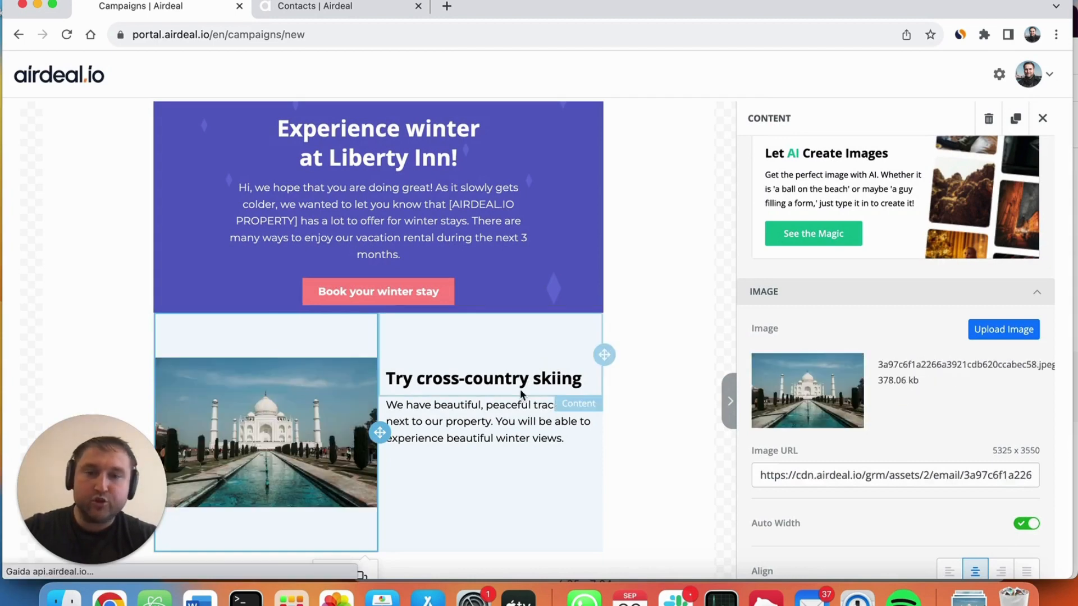
Step: Set the column background colour of the winter heading row to green 078330
scroll(497, 371, up, 2)
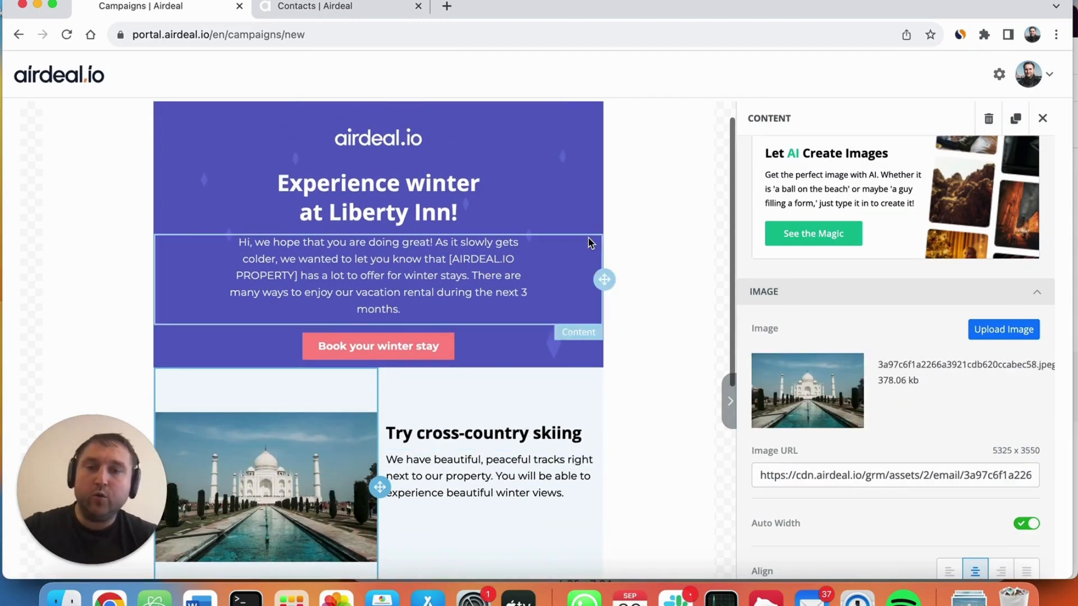
click(633, 207)
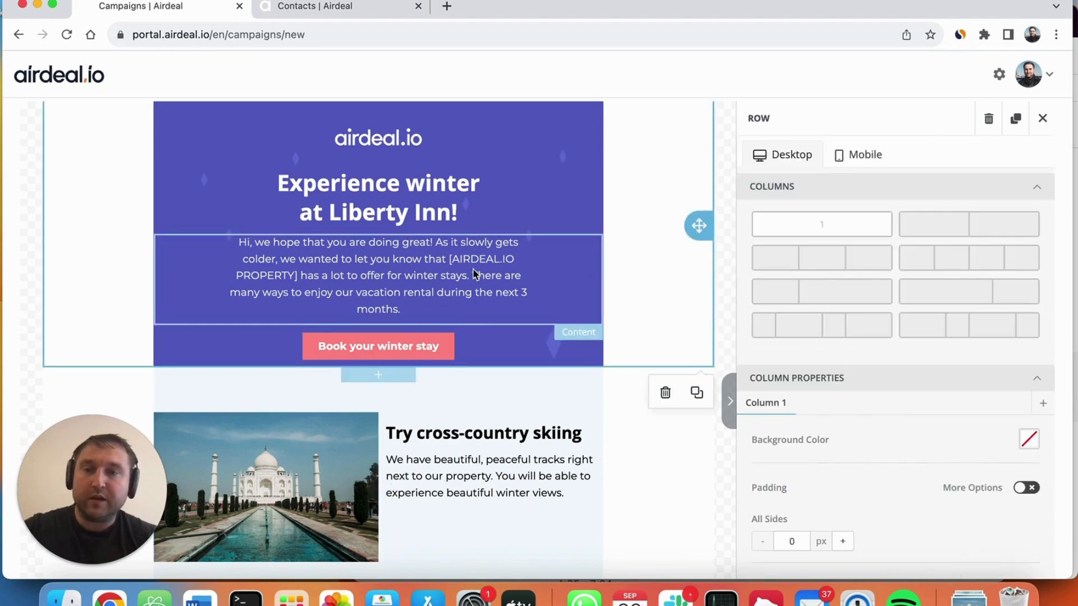
scroll(561, 202, up, 1)
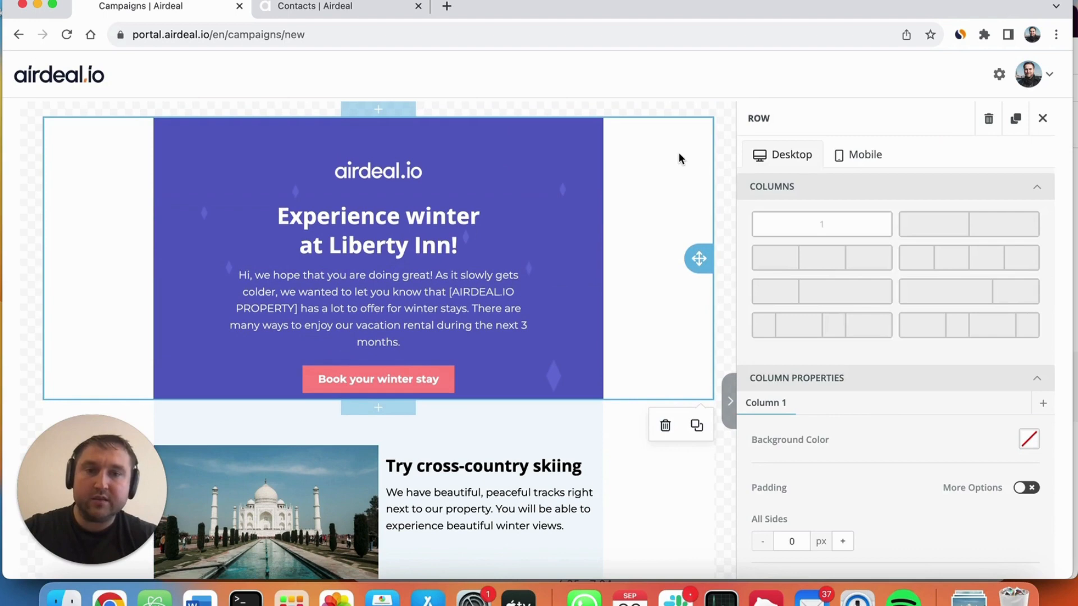
click(1029, 441)
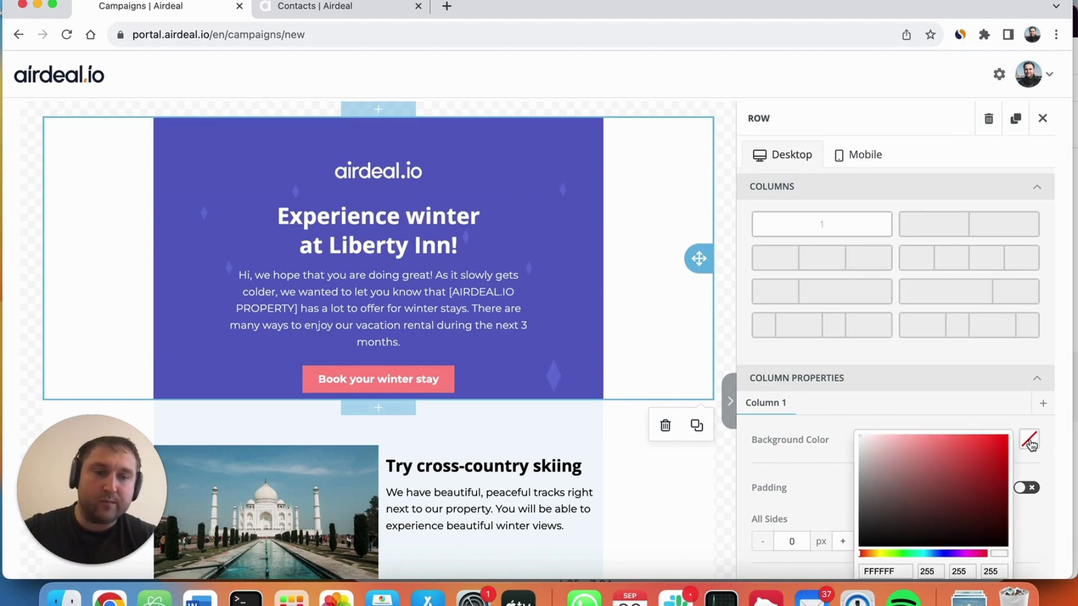
click(907, 551)
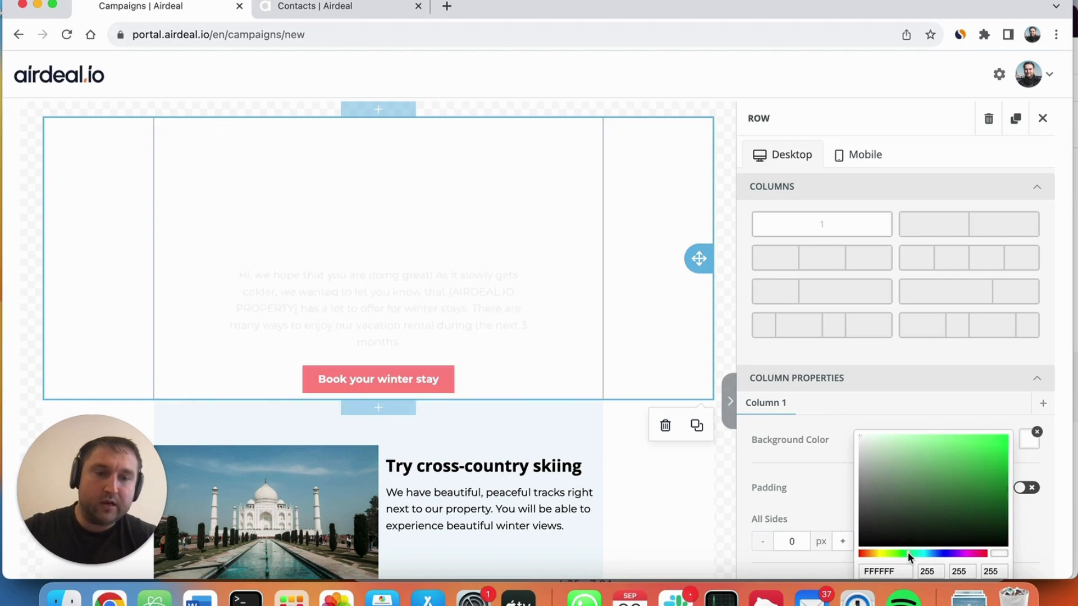
click(1001, 489)
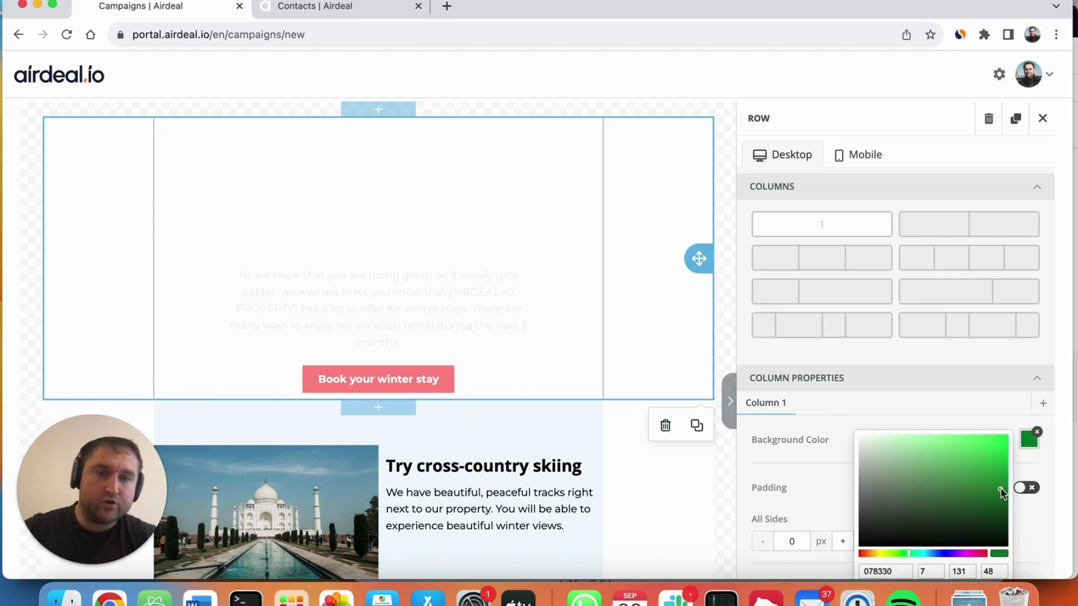
click(522, 437)
Step: Check the edited email design and save the new campaign
scroll(522, 437, down, 4)
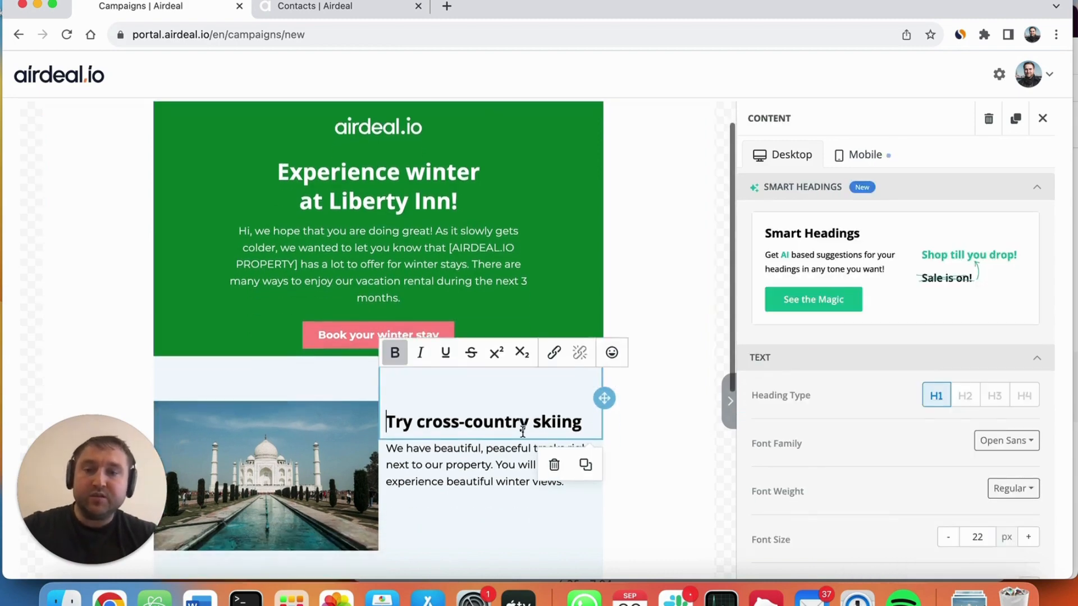
scroll(523, 437, down, 3)
scroll(522, 437, up, 6)
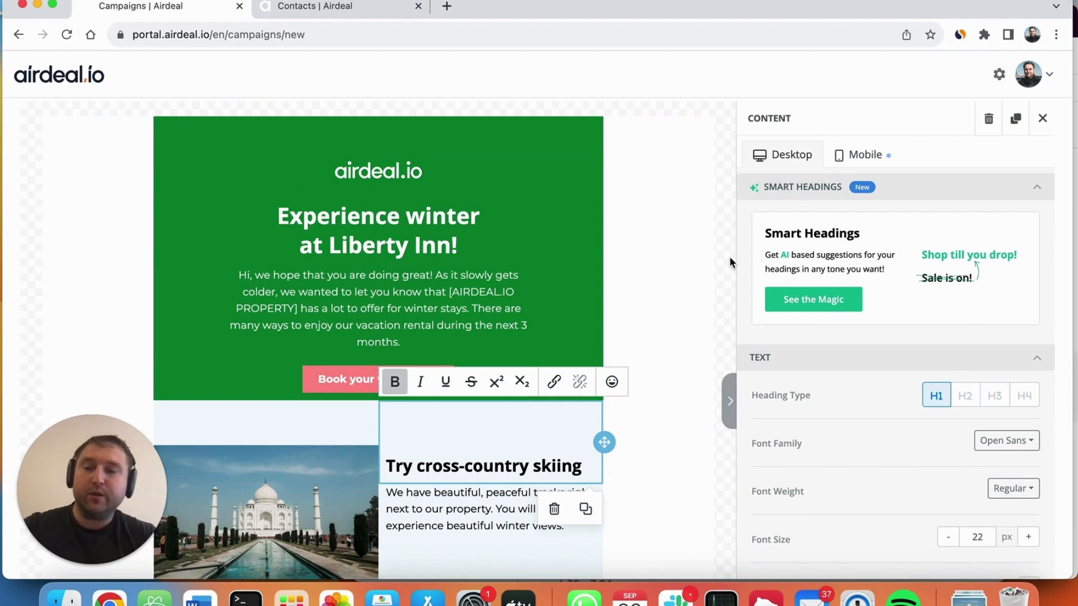
scroll(729, 256, up, 3)
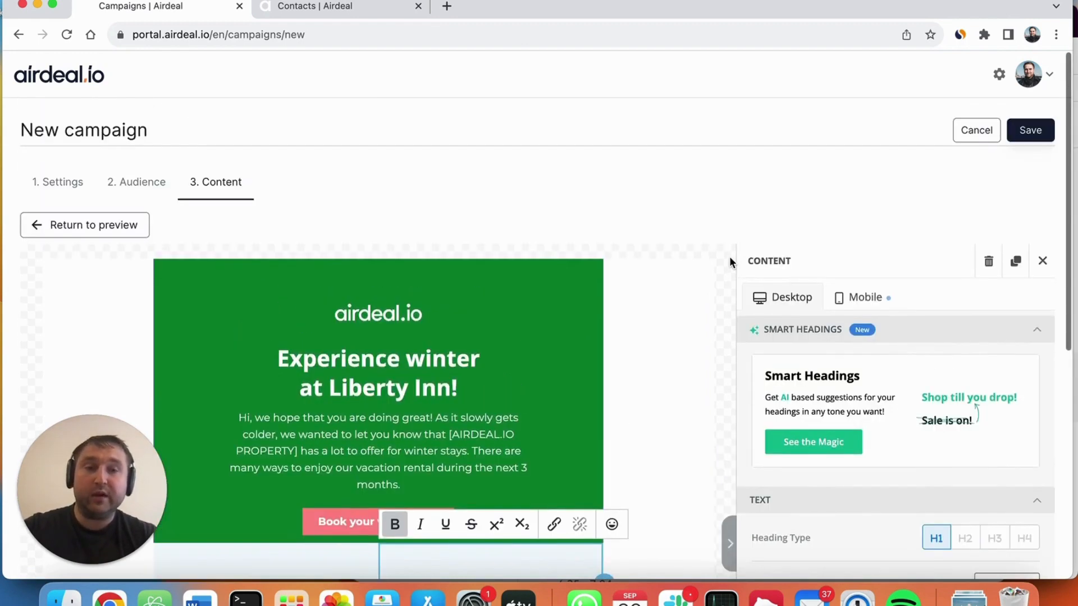
scroll(464, 410, down, 10)
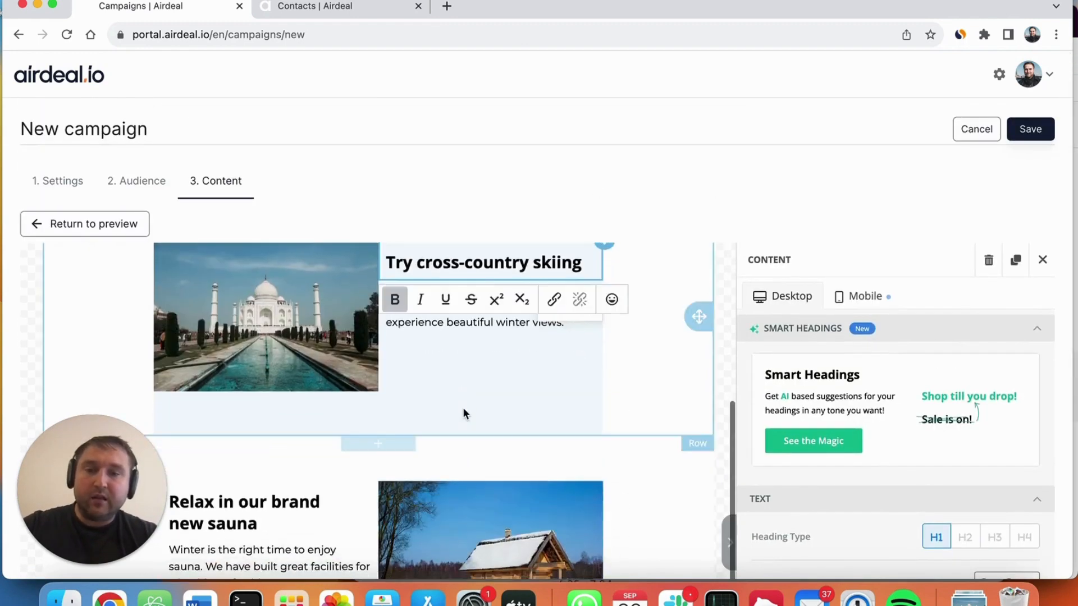
scroll(464, 414, up, 10)
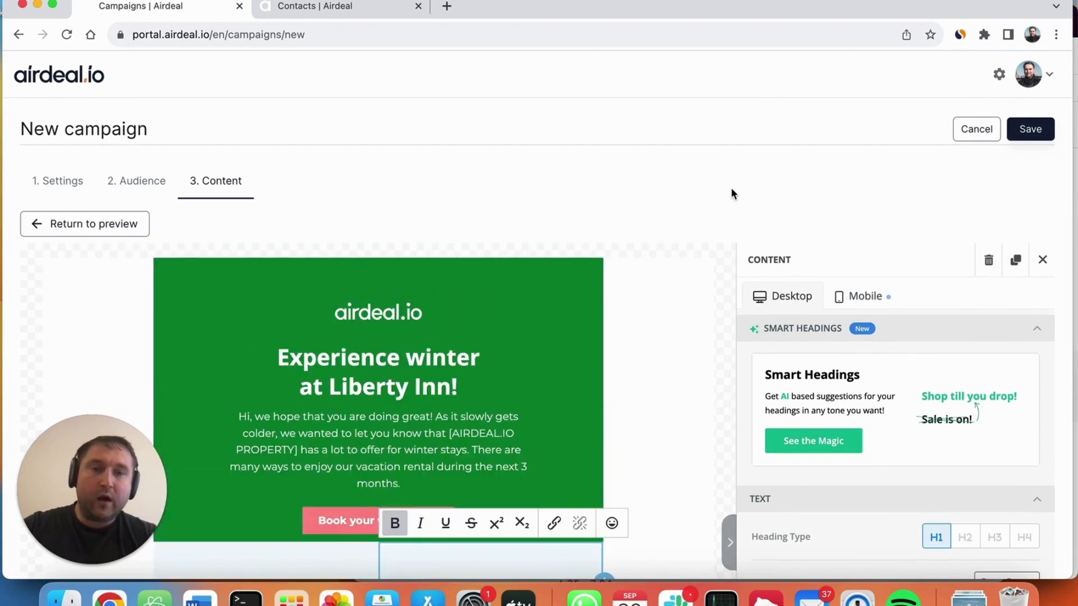
click(1035, 129)
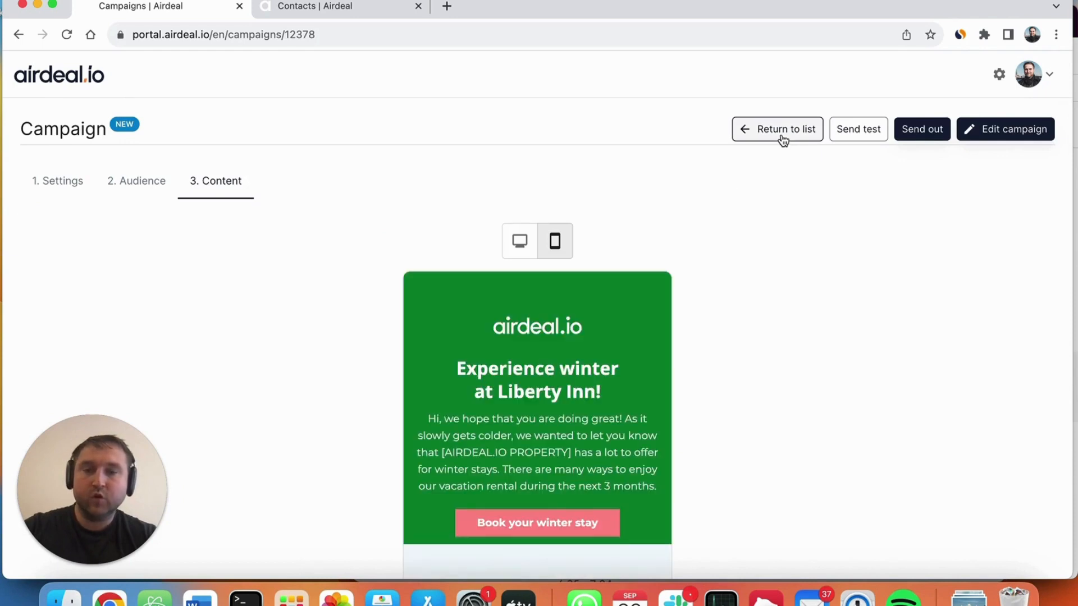
Step: Examine the saved campaign's mobile preview, from the winter heading through the skiing and sauna sections
scroll(680, 362, down, 5)
scroll(751, 364, up, 1)
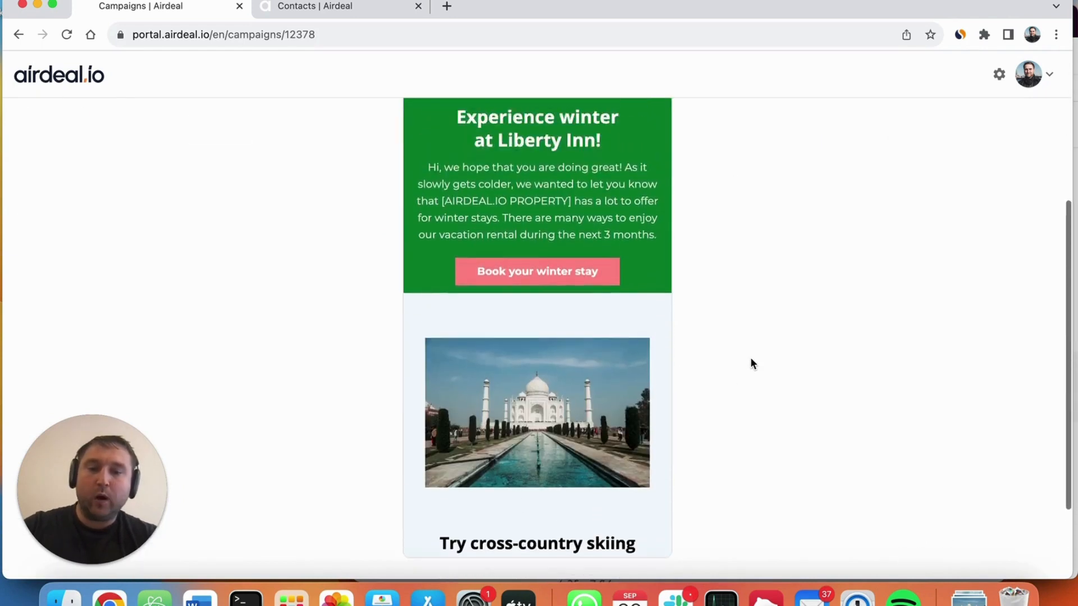
scroll(751, 362, up, 3)
scroll(506, 412, down, 6)
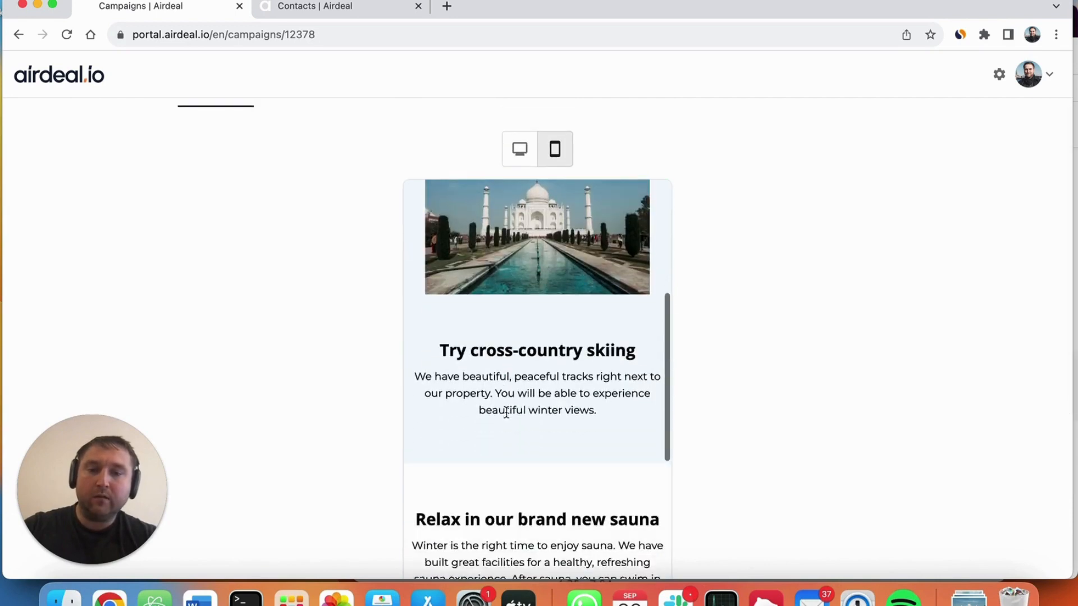
scroll(506, 412, down, 3)
scroll(498, 378, down, 2)
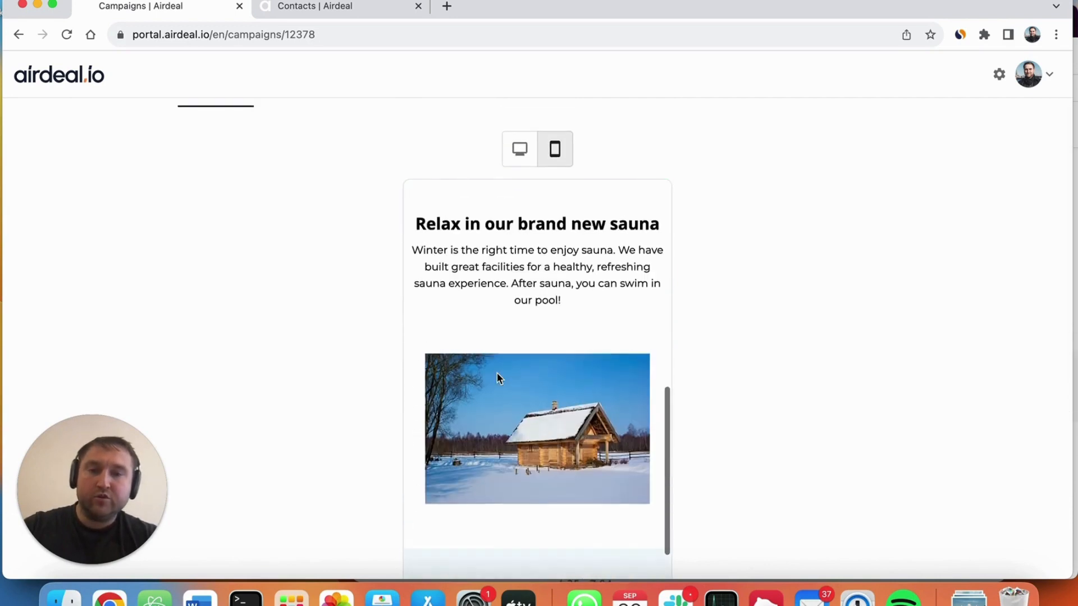
scroll(498, 378, up, 7)
scroll(496, 372, up, 10)
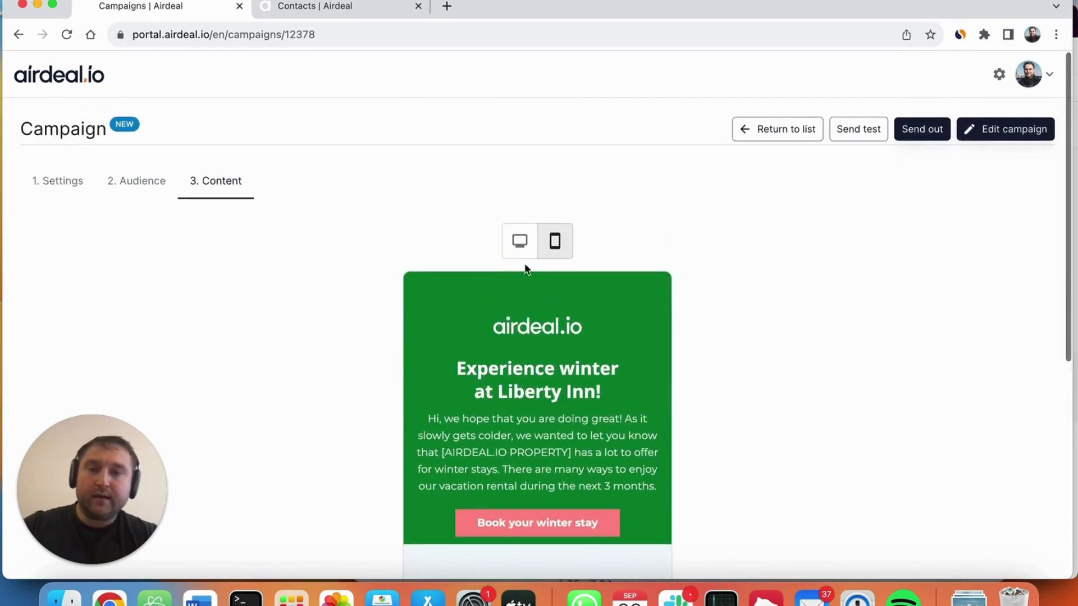
Step: Switch the campaign preview to the desktop layout and review its header and skiing section
click(520, 241)
scroll(411, 382, down, 10)
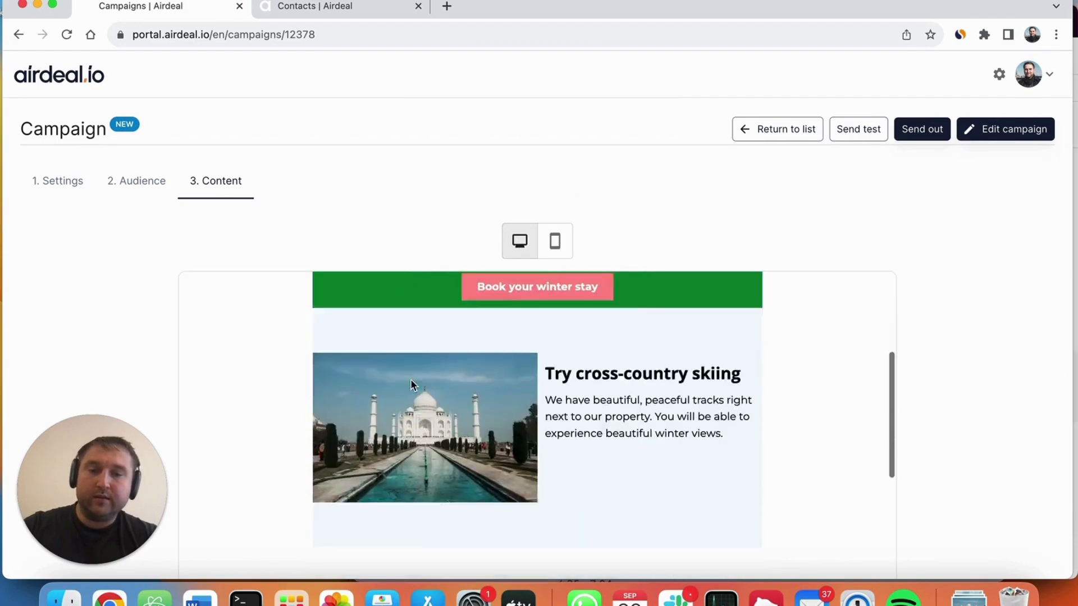
scroll(412, 384, up, 10)
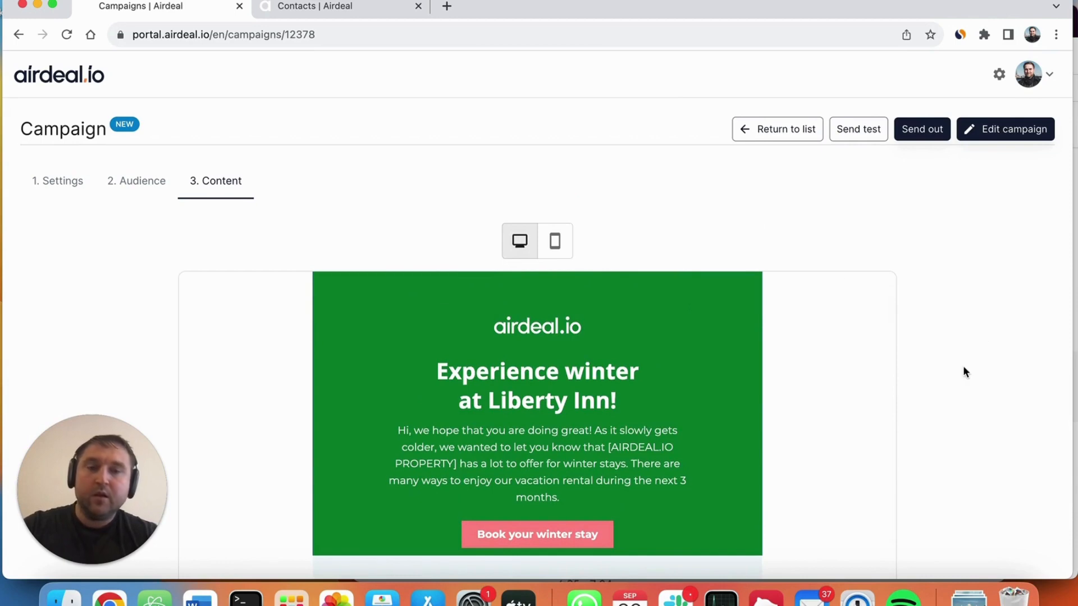
scroll(963, 368, down, 5)
scroll(964, 368, up, 5)
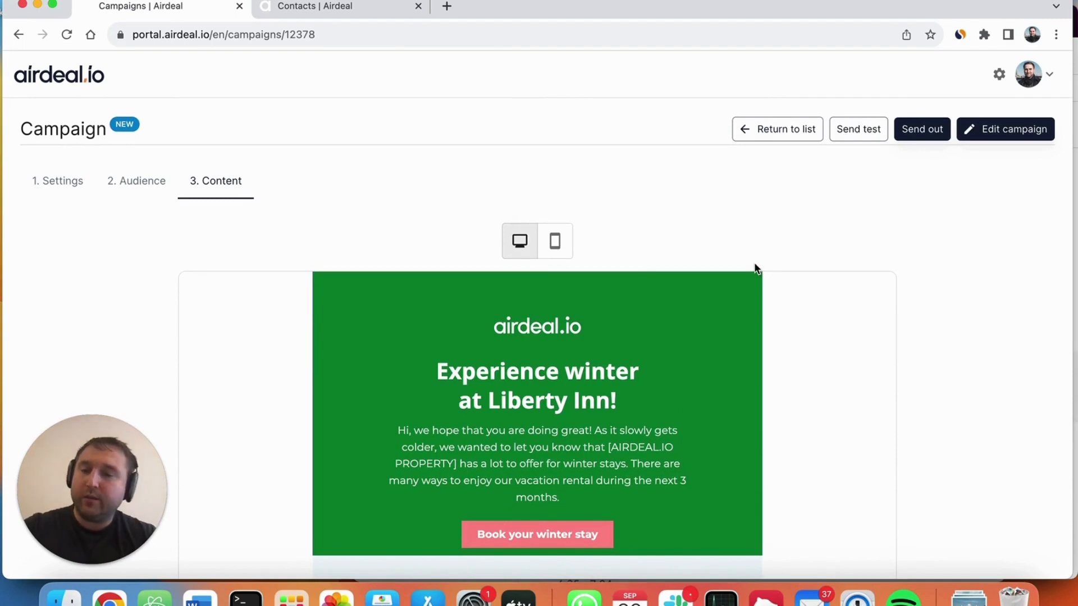
Step: Send a test of the campaign to the company's contact e-mail address
click(857, 135)
click(449, 332)
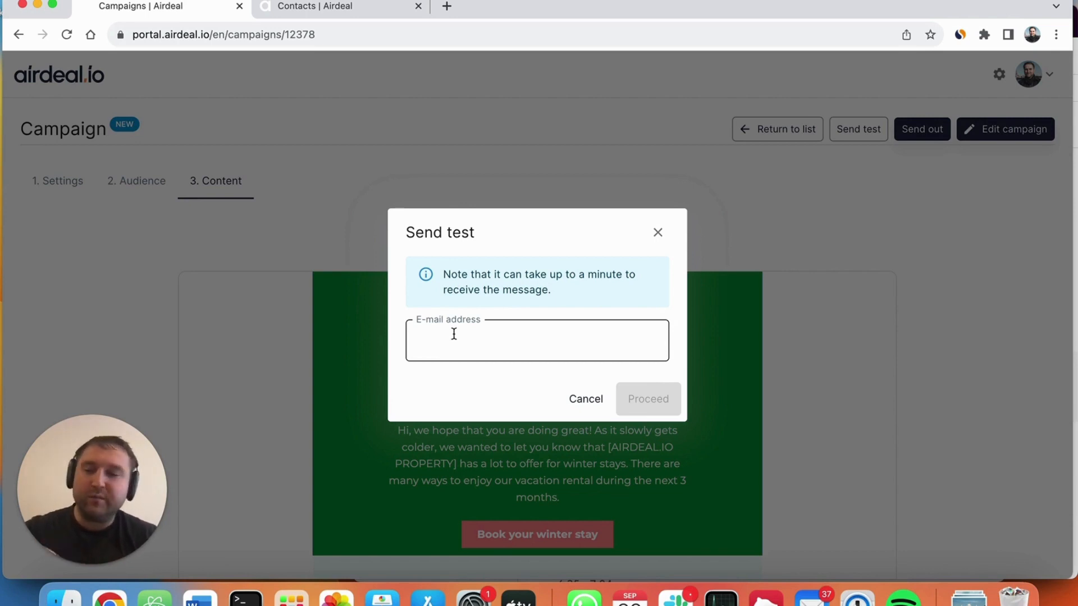
click(451, 334)
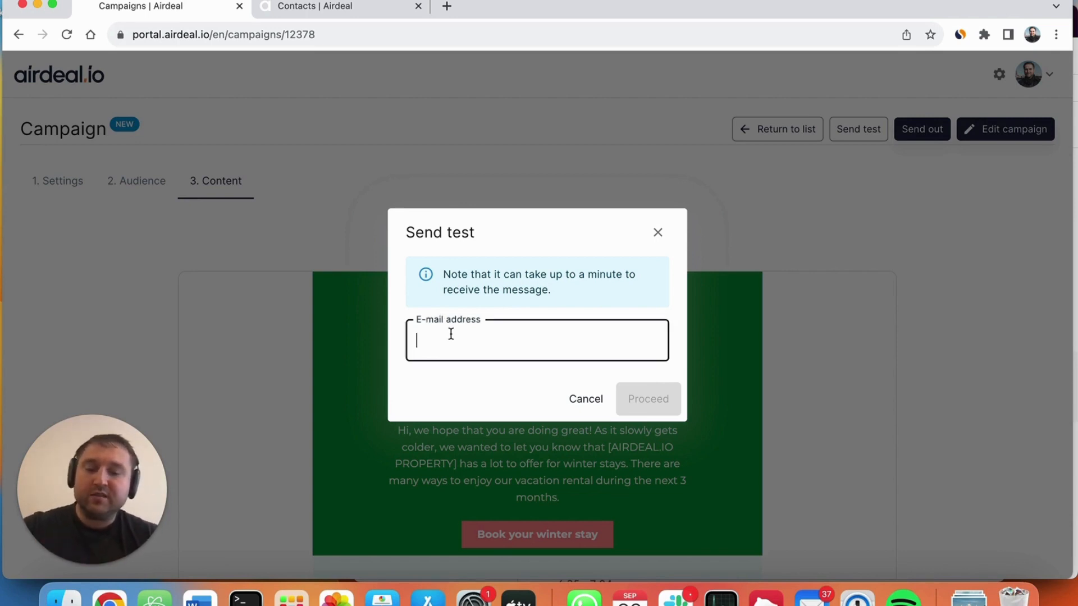
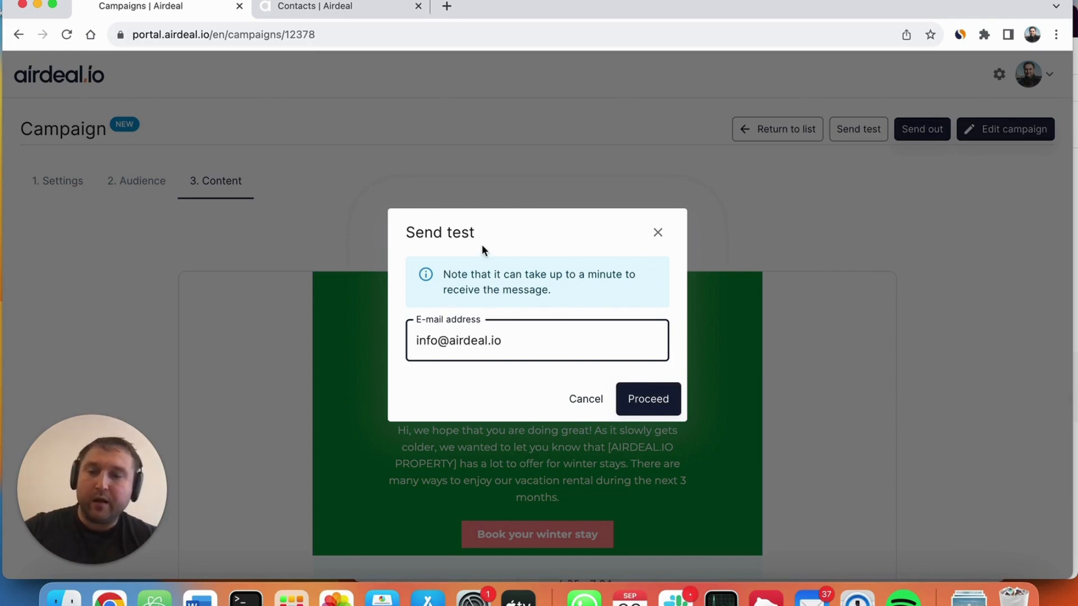
click(646, 400)
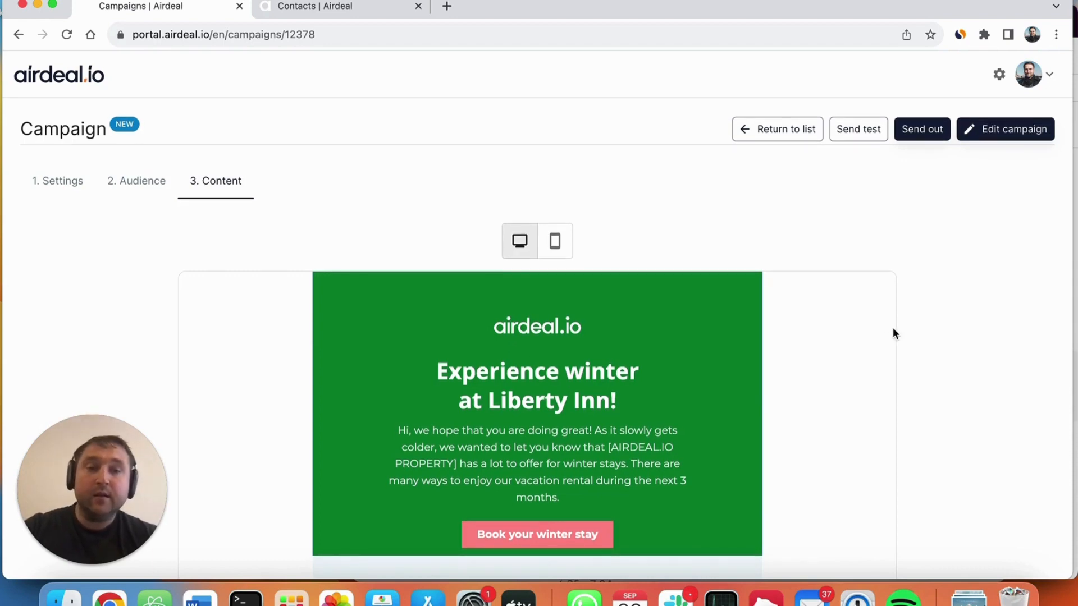
Step: Send out the campaign to its audience and confirm the scheduling
click(933, 131)
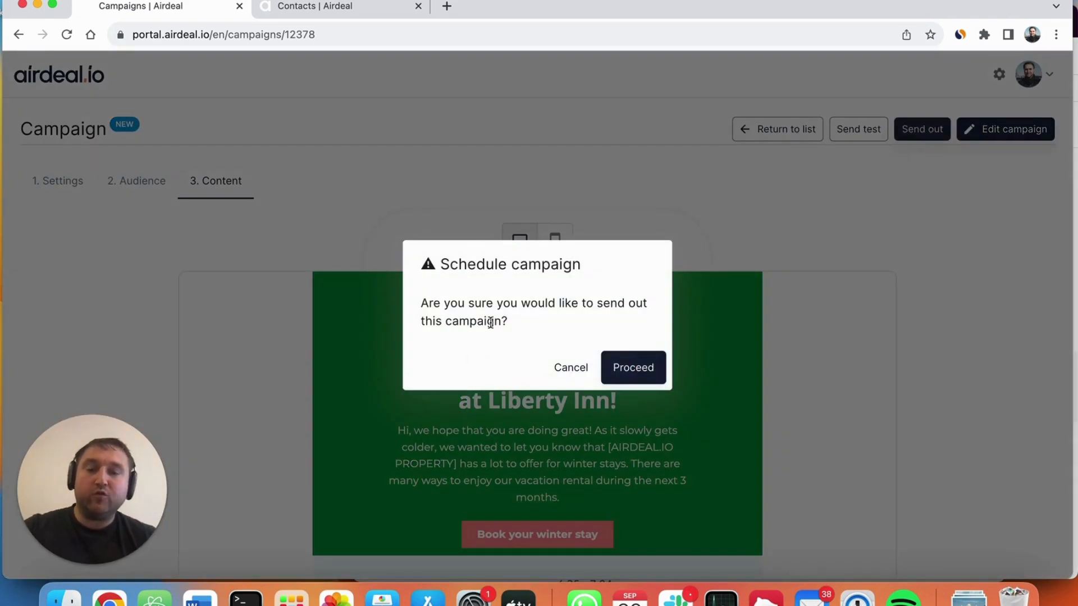
click(640, 367)
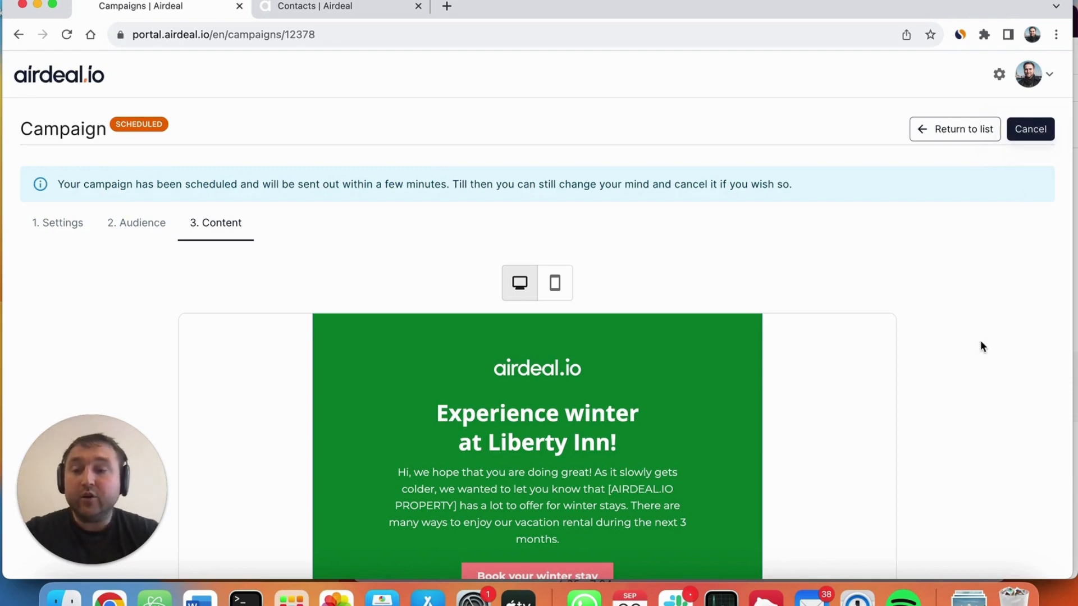
scroll(980, 346, down, 2)
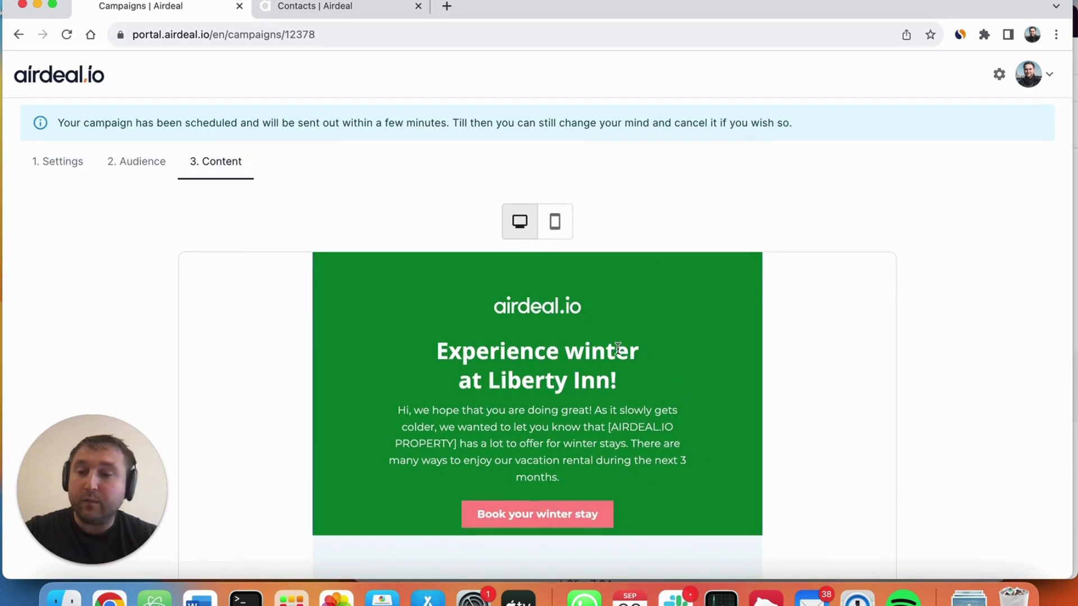
scroll(618, 348, down, 2)
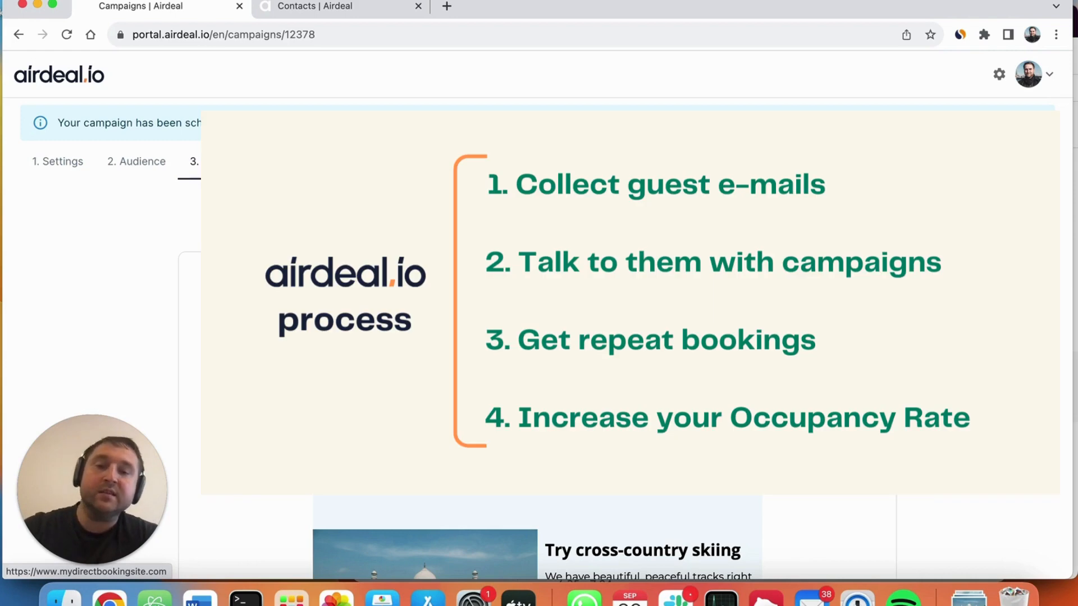
scroll(537, 536, down, 5)
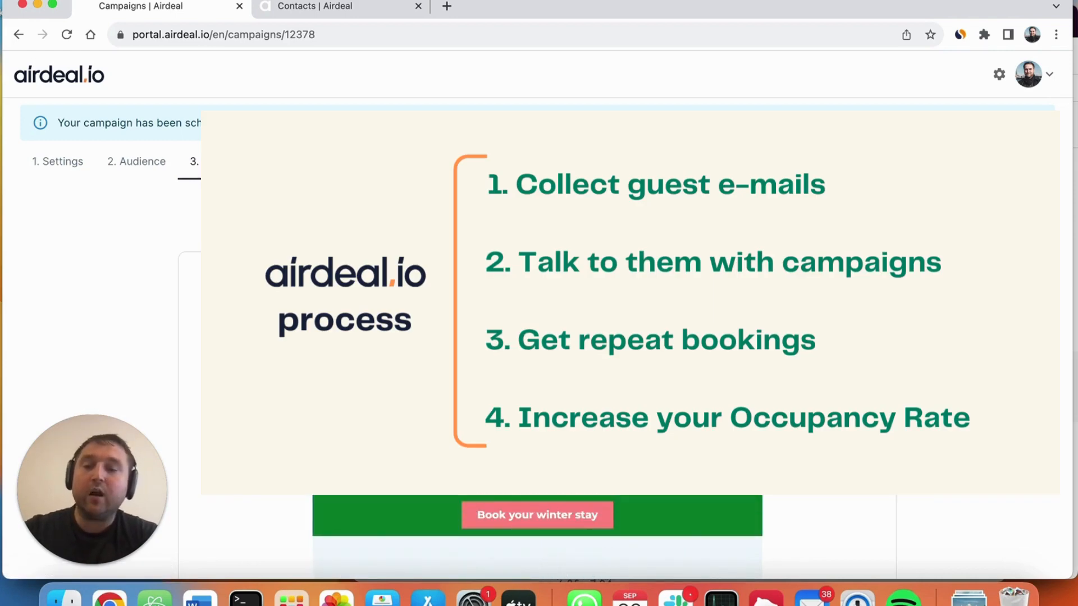